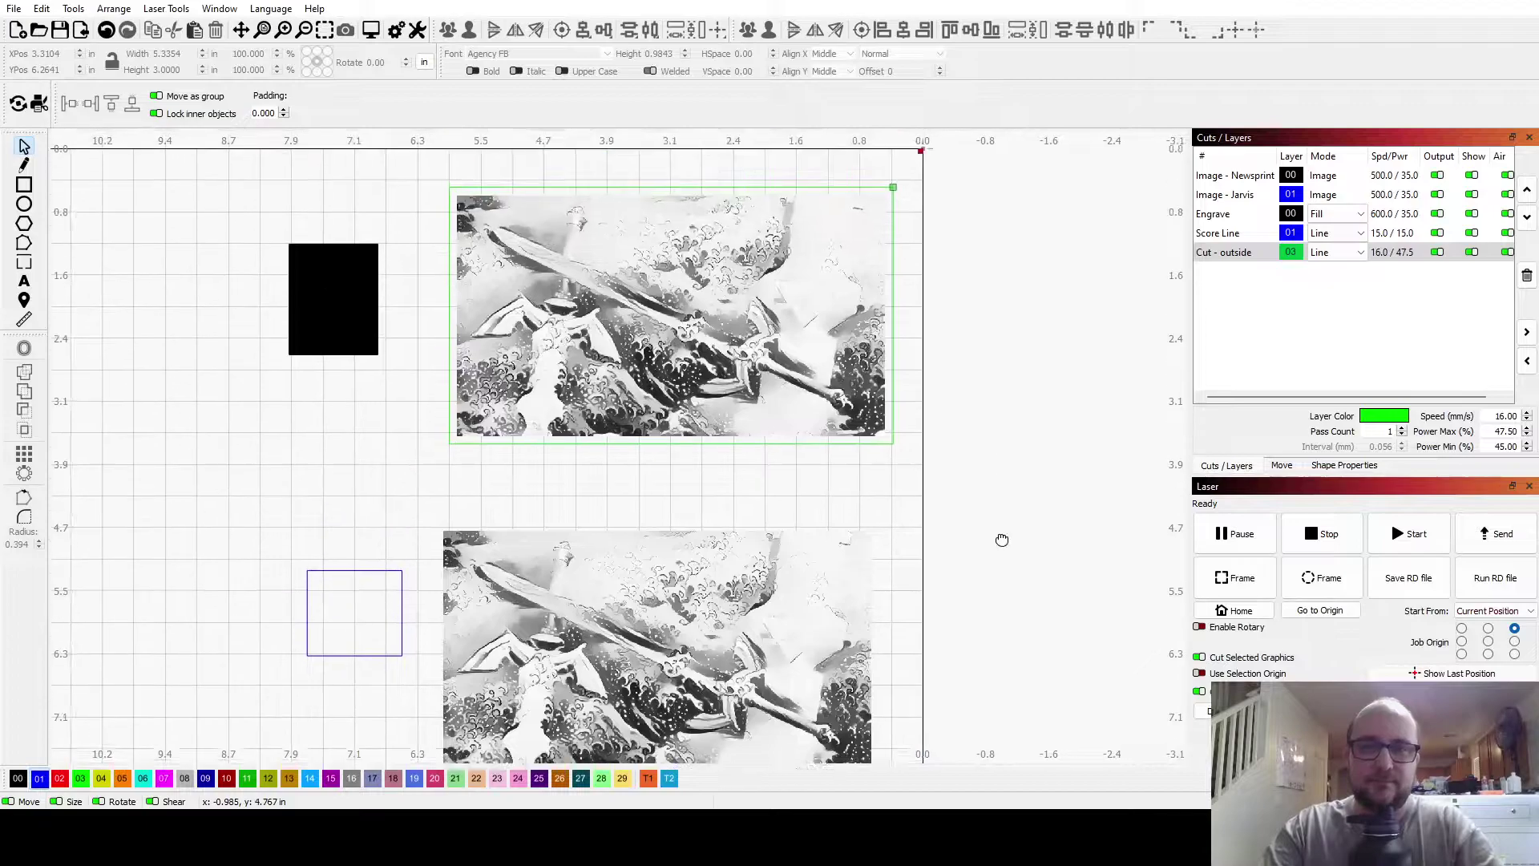
{"action": "left_click_drag", "start_coordinate": [1001, 540], "coordinate": [1002, 569]}
{"action": "left_click", "coordinate": [866, 361]}
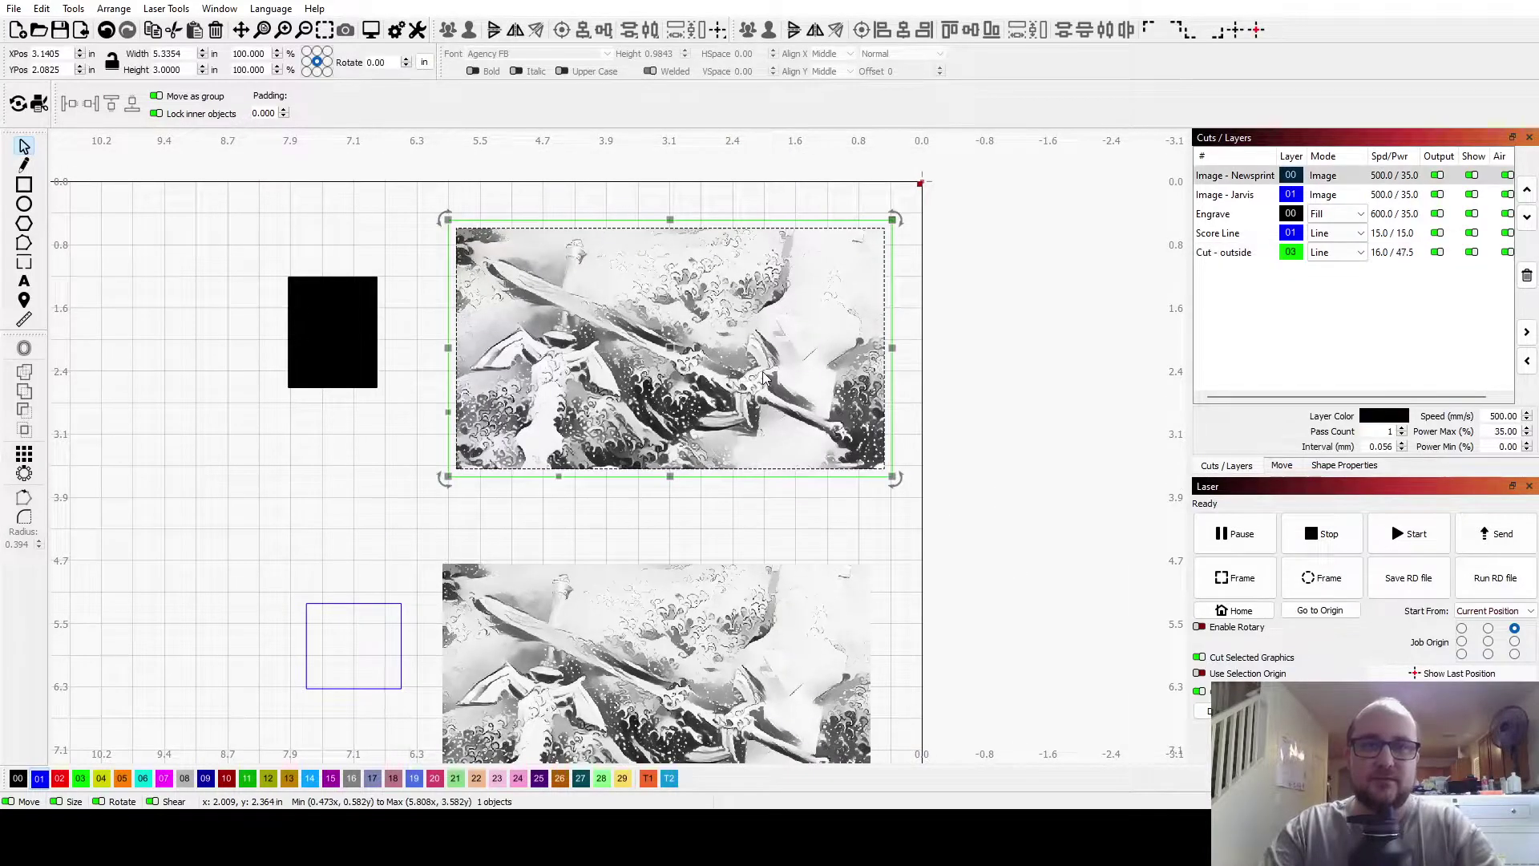
{"action": "double_click", "coordinate": [1260, 179]}
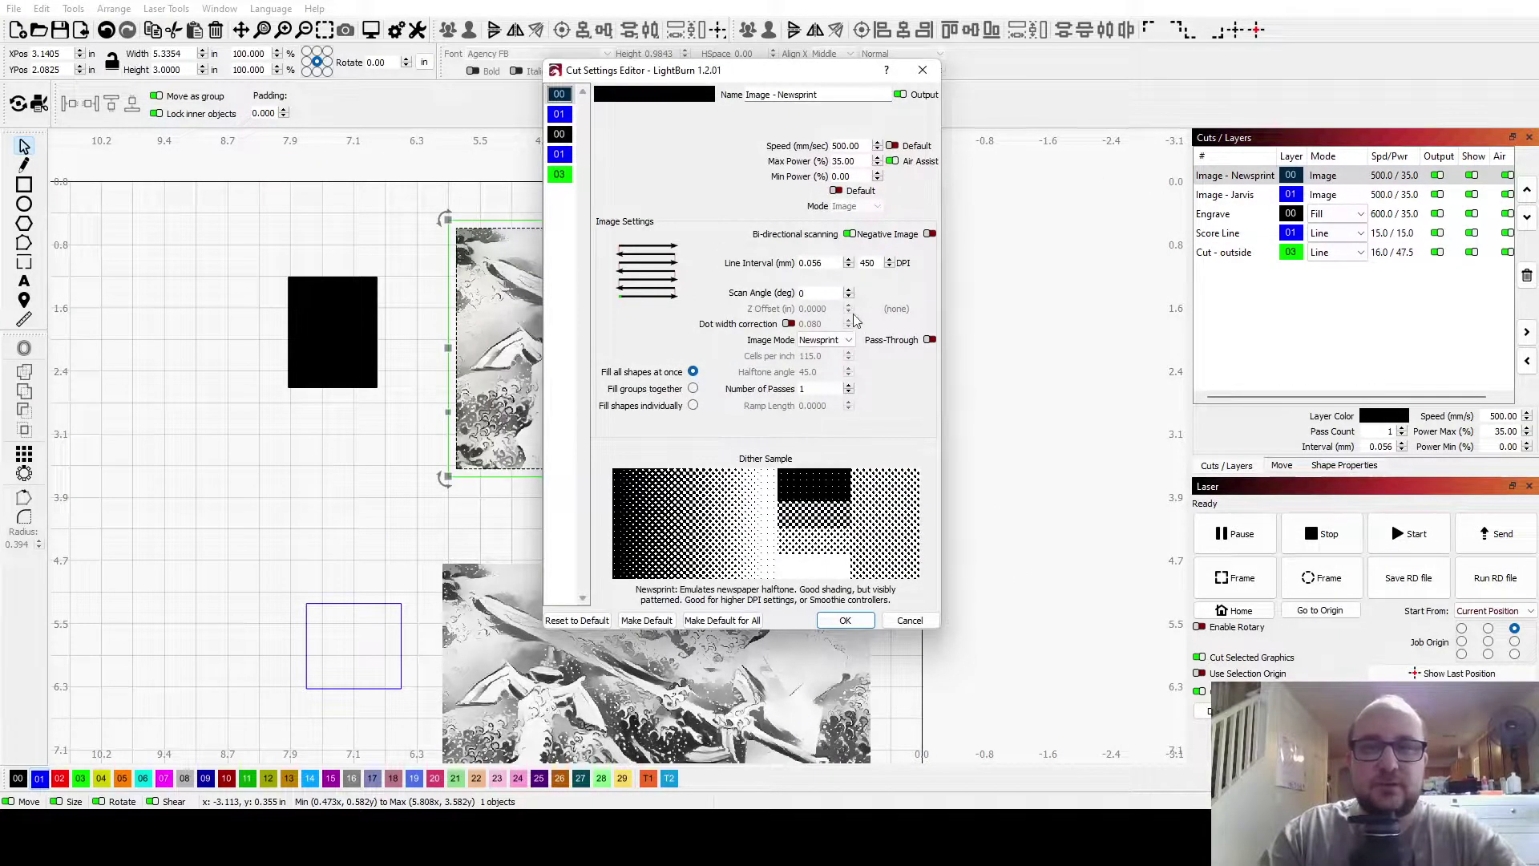
{"action": "left_click", "coordinate": [804, 339]}
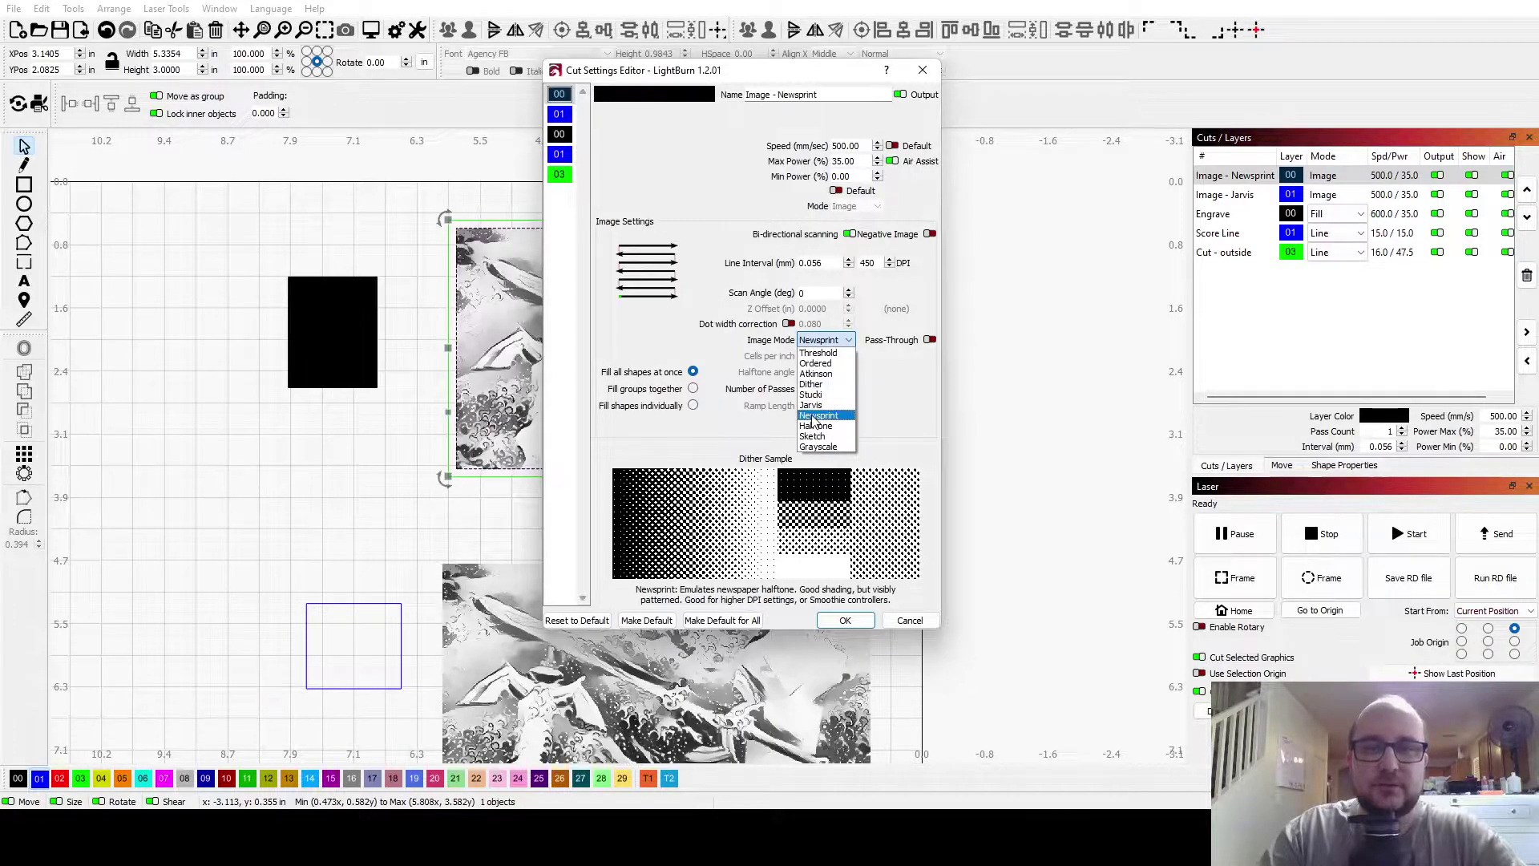
{"action": "left_click", "coordinate": [813, 416]}
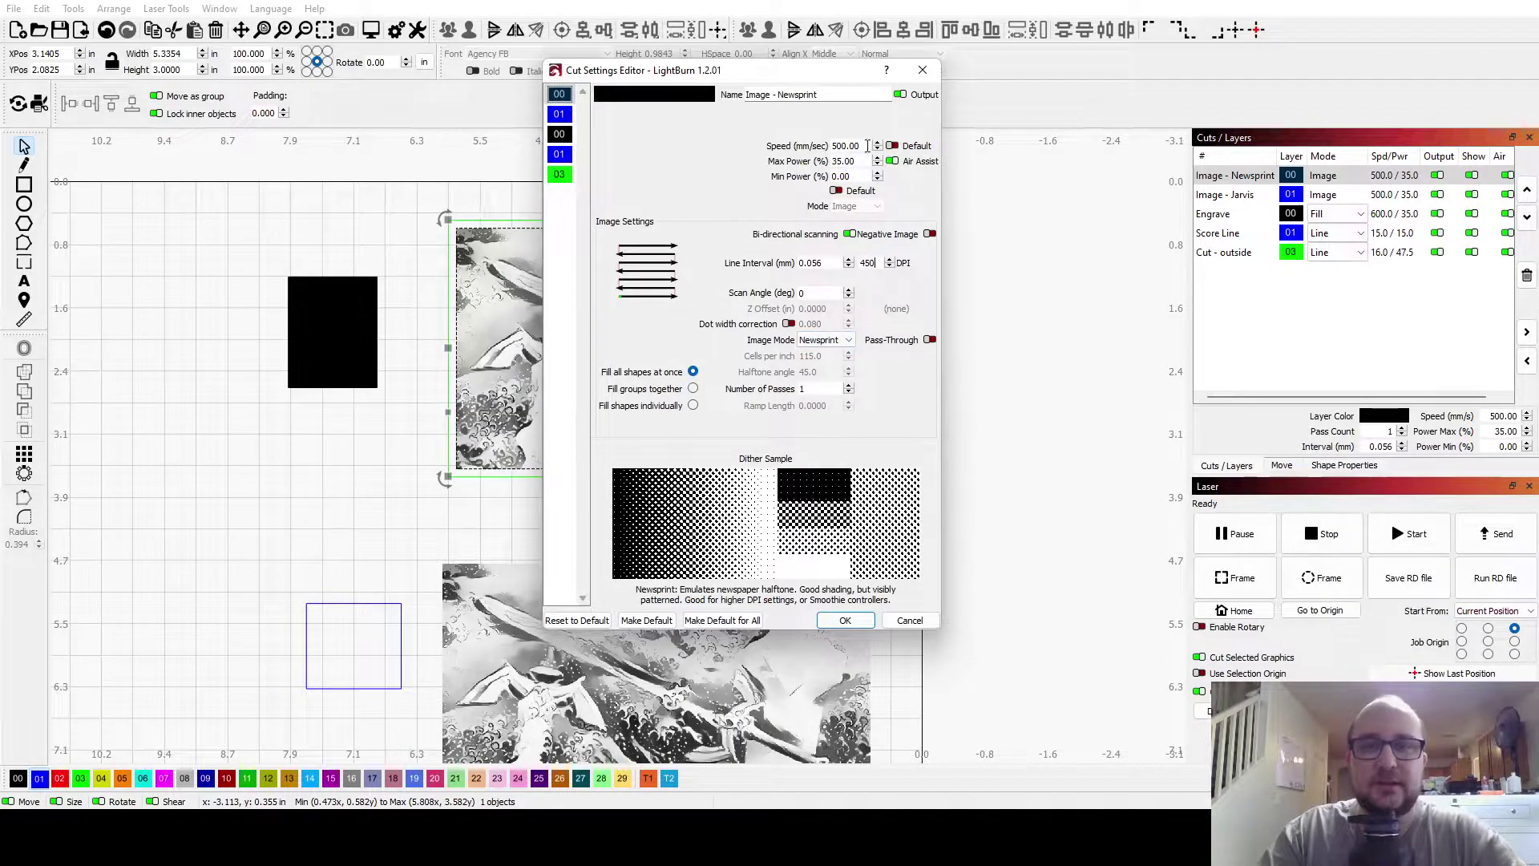
{"action": "left_click", "coordinate": [844, 619]}
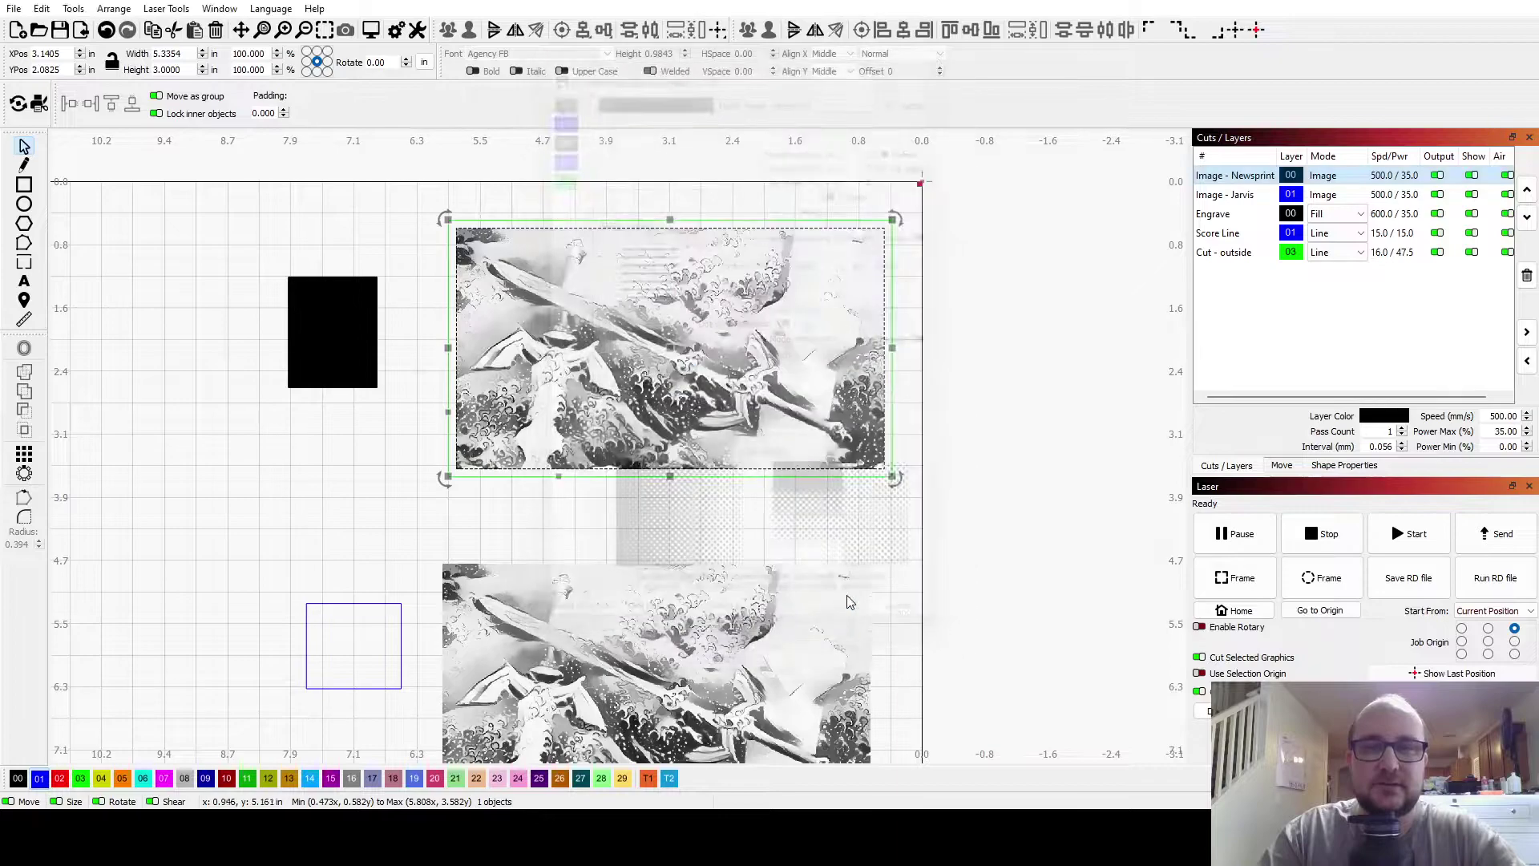
- Move the bottom photo up so it sits just below the top photo
{"action": "left_click", "coordinate": [719, 393]}
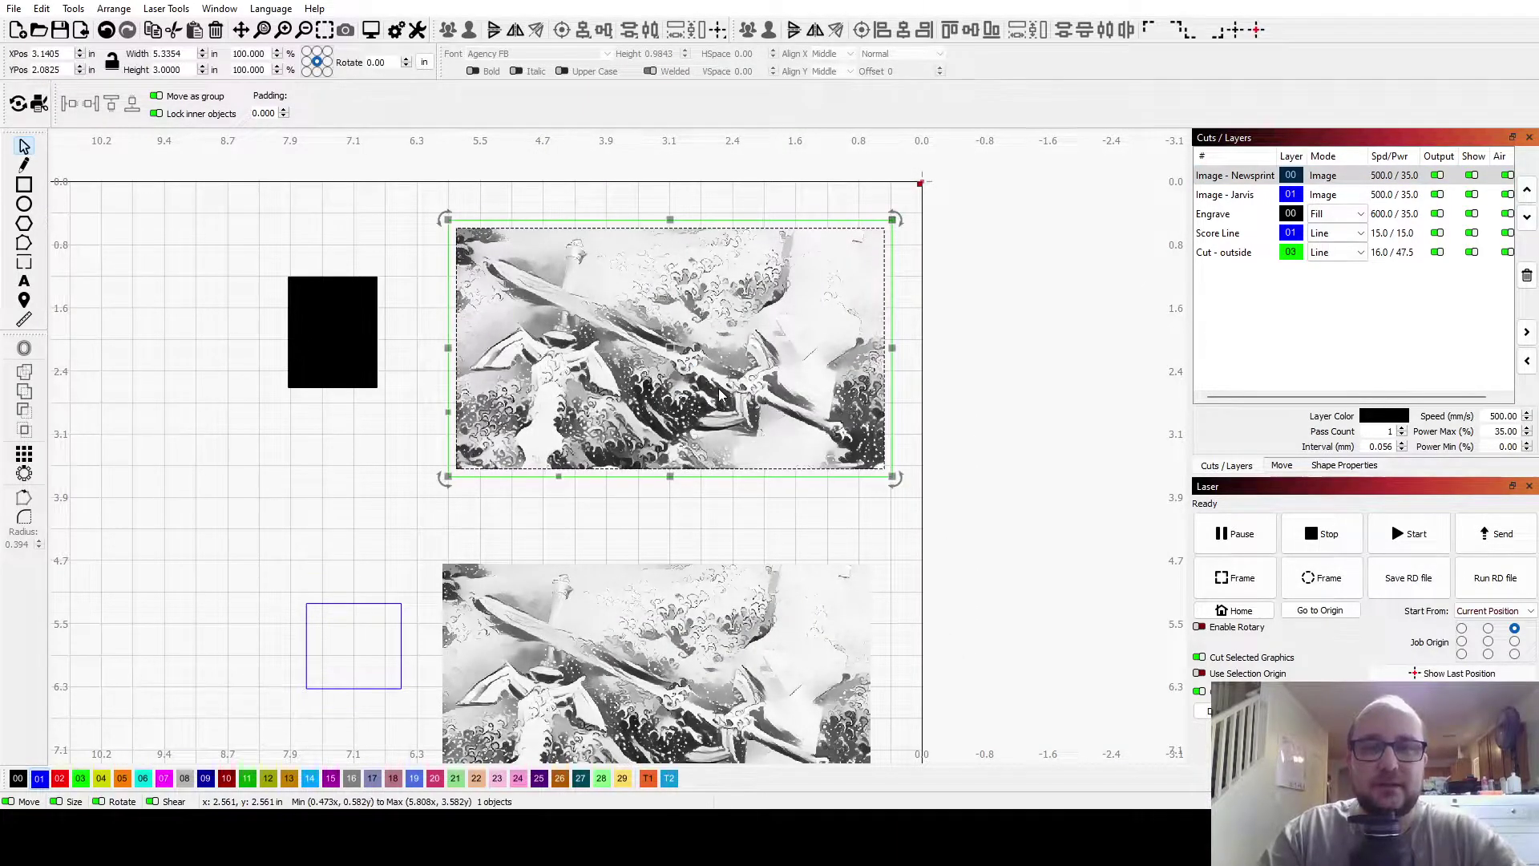
{"action": "left_click", "coordinate": [761, 689]}
{"action": "left_click_drag", "start_coordinate": [764, 694], "coordinate": [781, 624]}
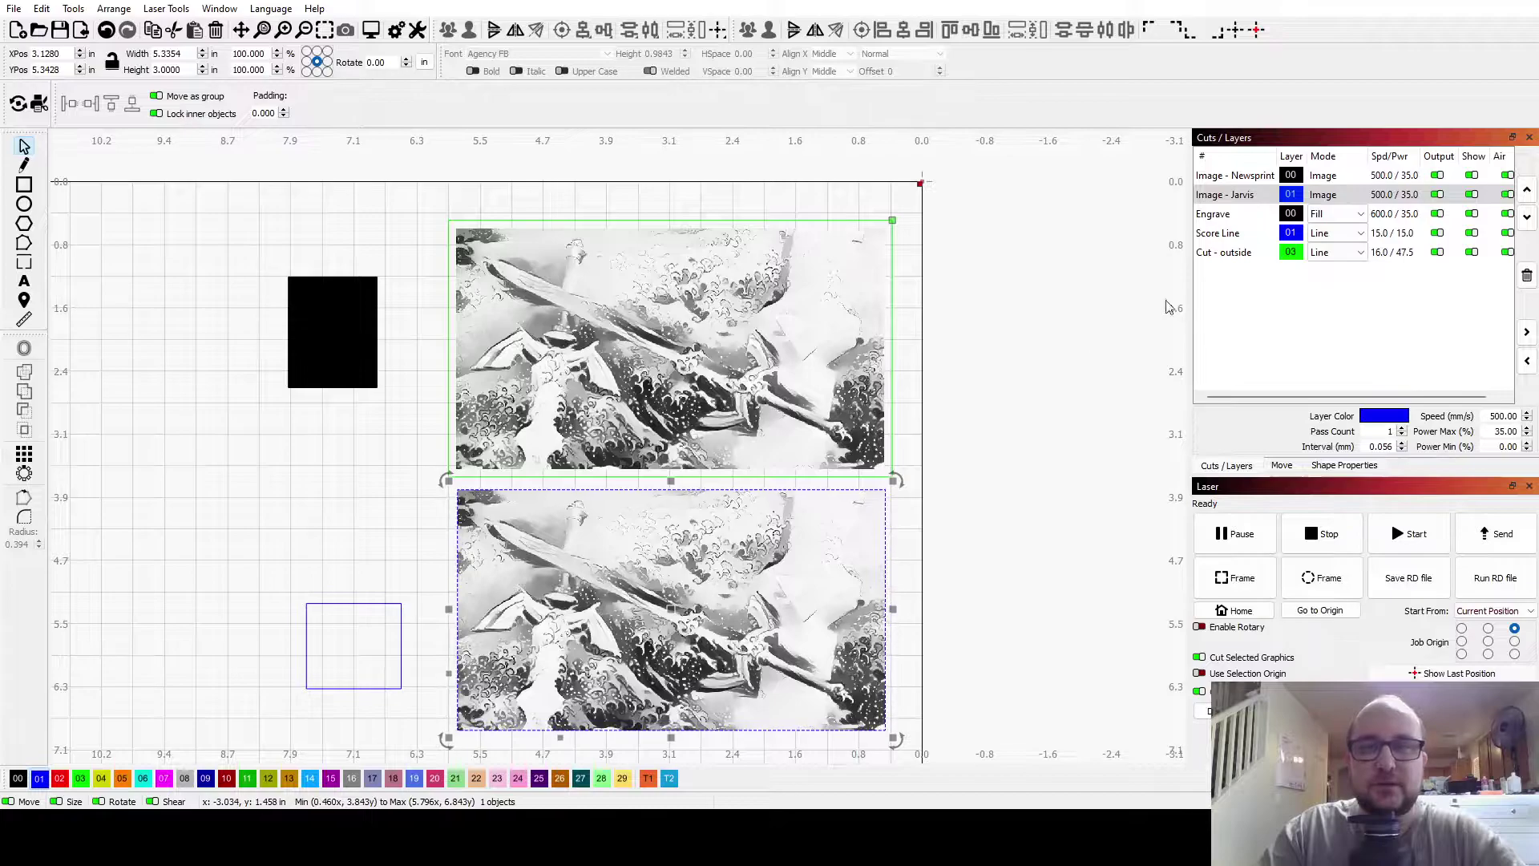
- Confirm the Image - Jarvis layer's image mode is Jarvis
{"action": "double_click", "coordinate": [1234, 195]}
{"action": "left_click", "coordinate": [823, 340]}
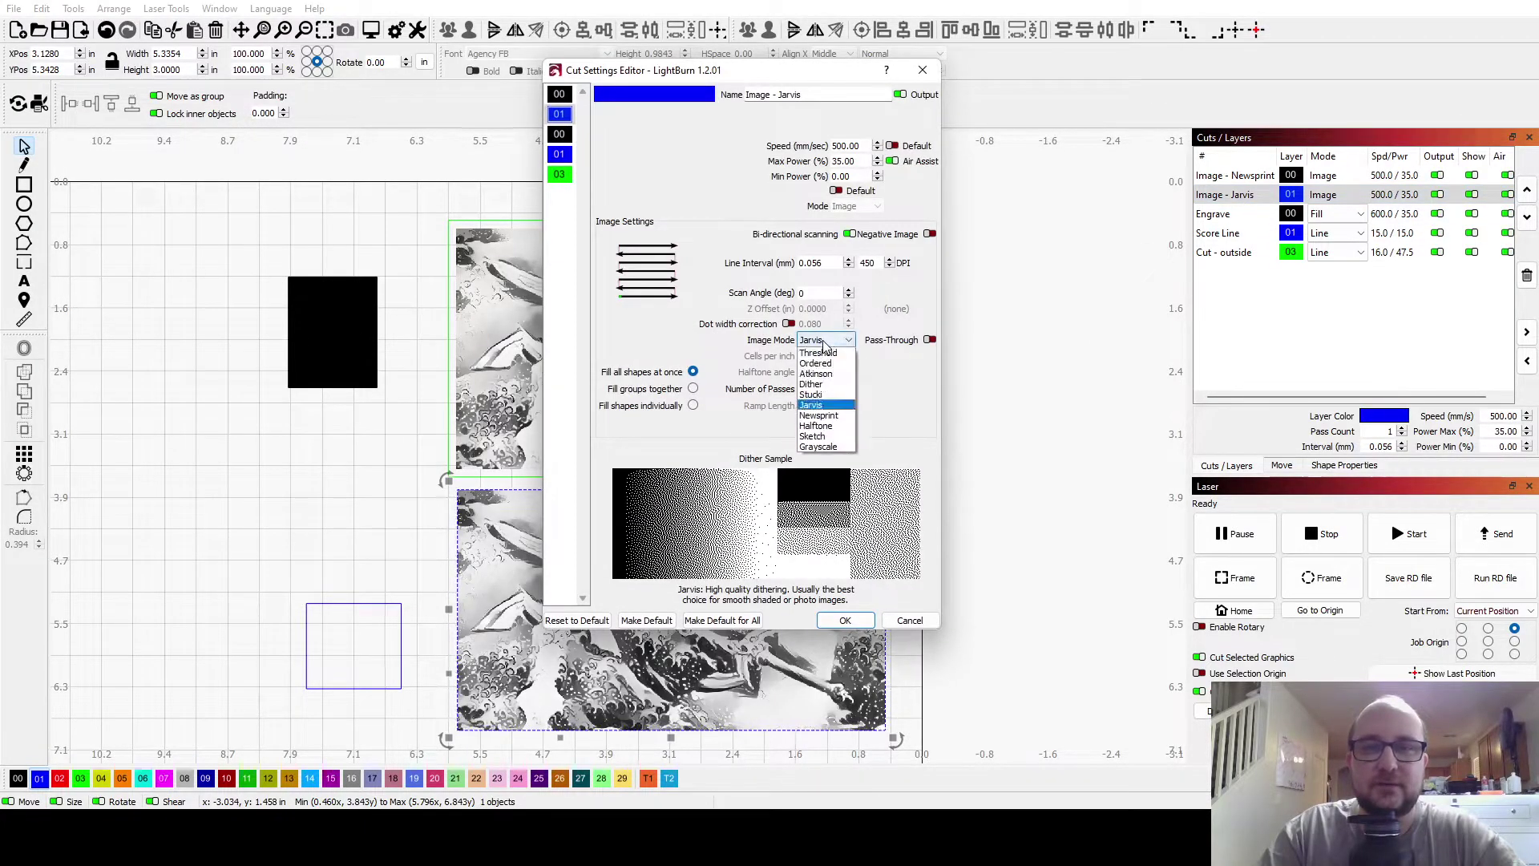
{"action": "left_click", "coordinate": [901, 401]}
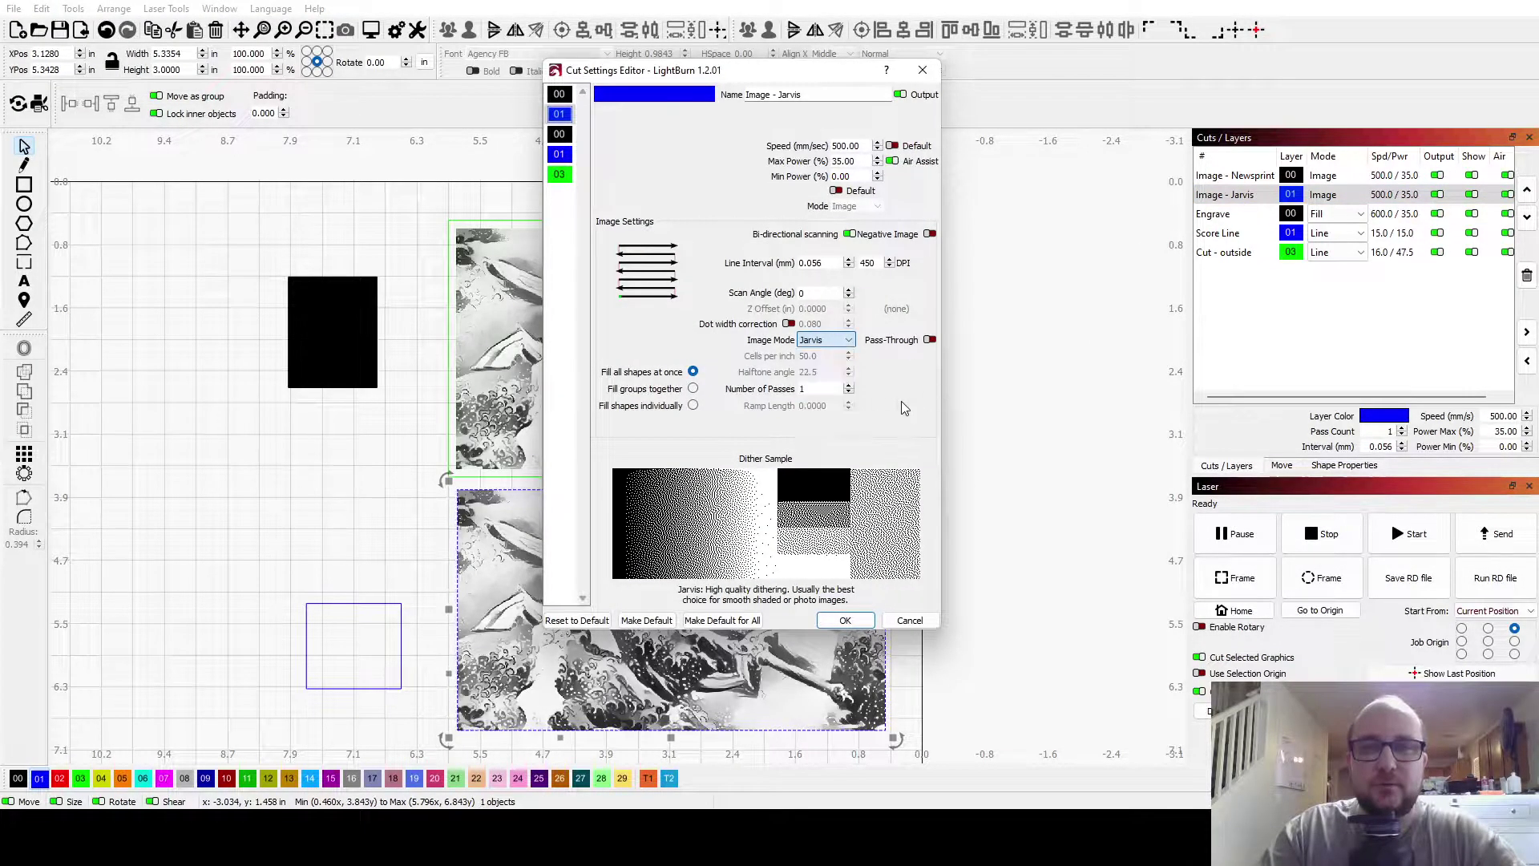
- Compare the Newsprint and Jarvis layer settings, close the editor unchanged, then select the black rectangle
{"action": "left_click", "coordinate": [559, 94]}
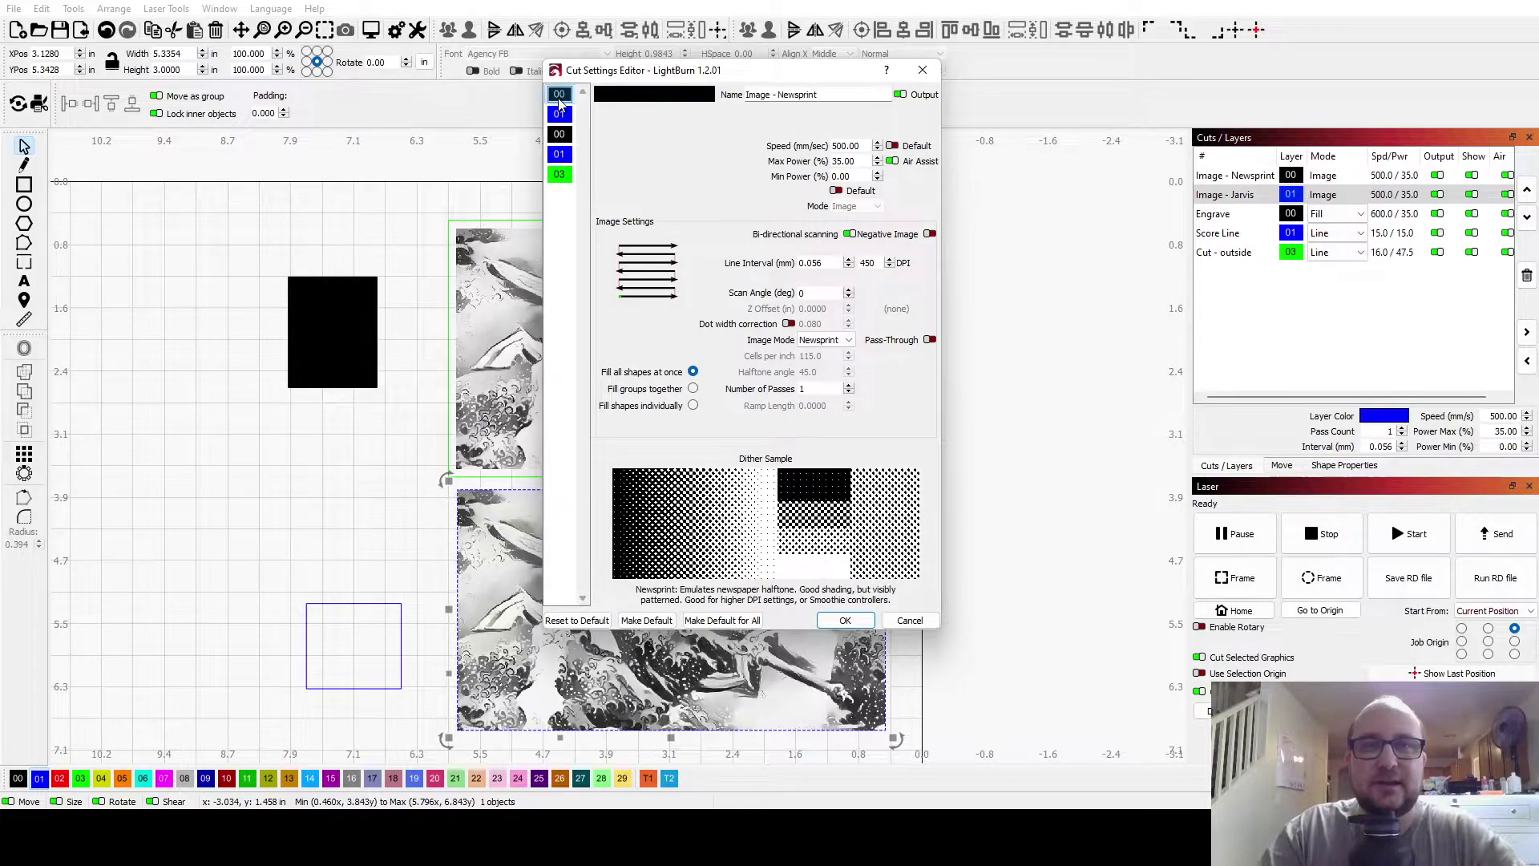
{"action": "left_click", "coordinate": [560, 114]}
{"action": "left_click", "coordinate": [560, 95]}
{"action": "left_click", "coordinate": [559, 114]}
{"action": "left_click", "coordinate": [560, 94]}
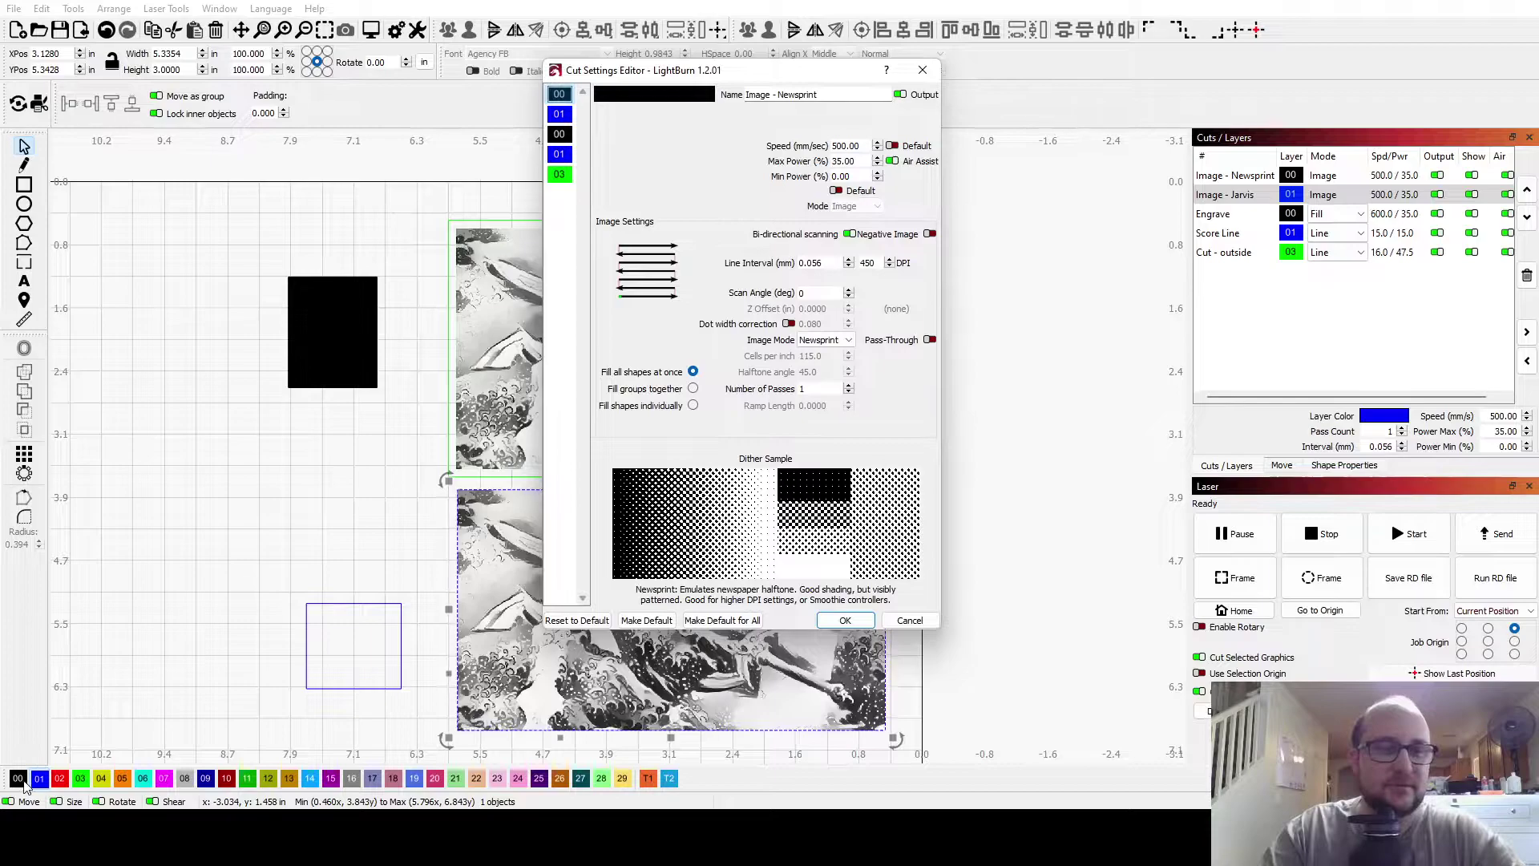
{"action": "left_click", "coordinate": [559, 114]}
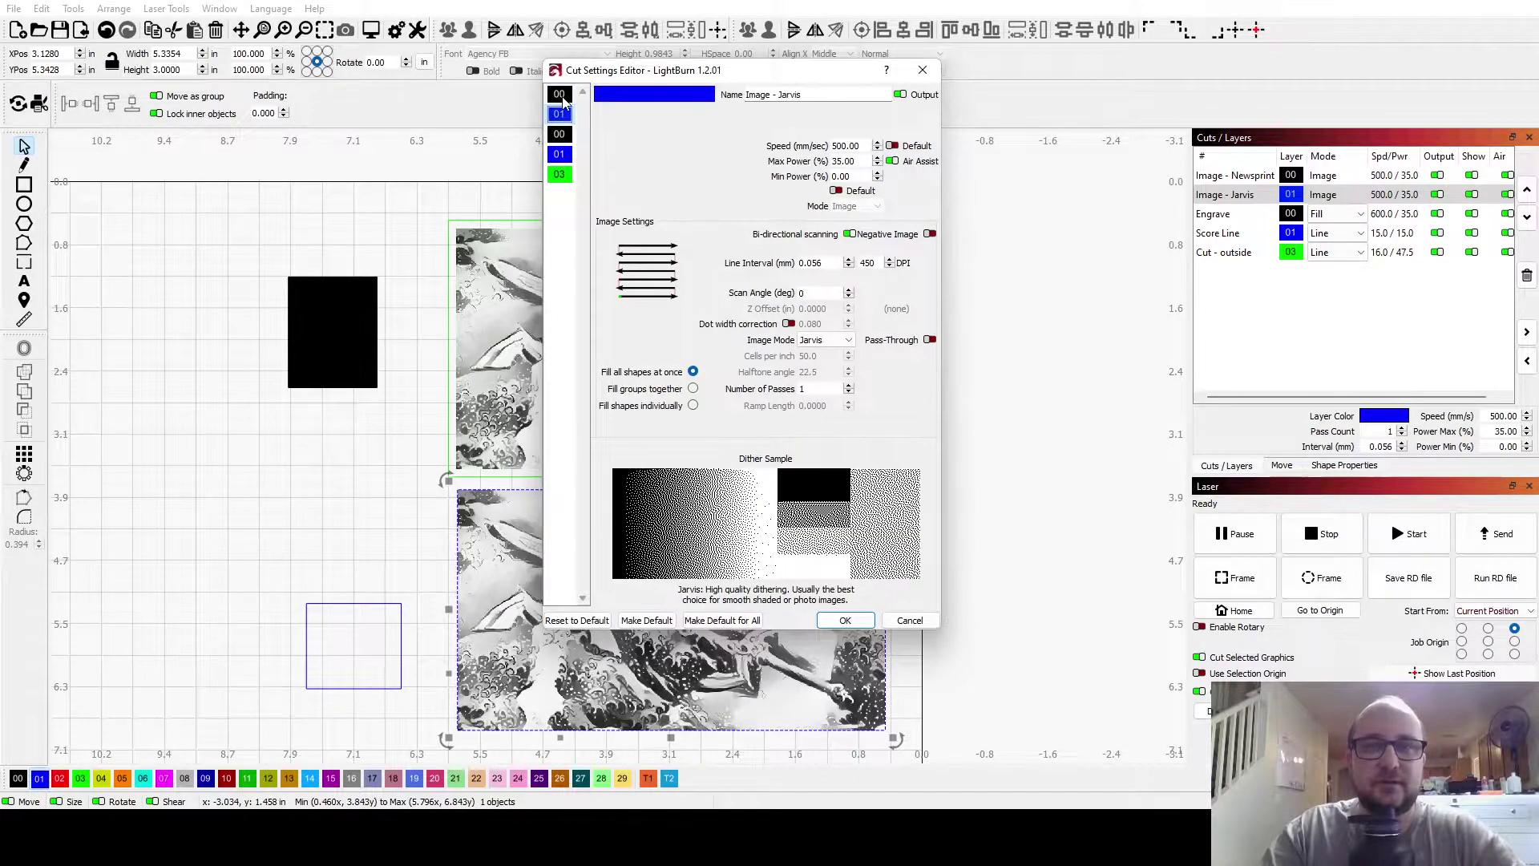
{"action": "left_click", "coordinate": [559, 95]}
{"action": "left_click", "coordinate": [559, 114]}
{"action": "left_click", "coordinate": [560, 95]}
{"action": "left_click", "coordinate": [559, 114]}
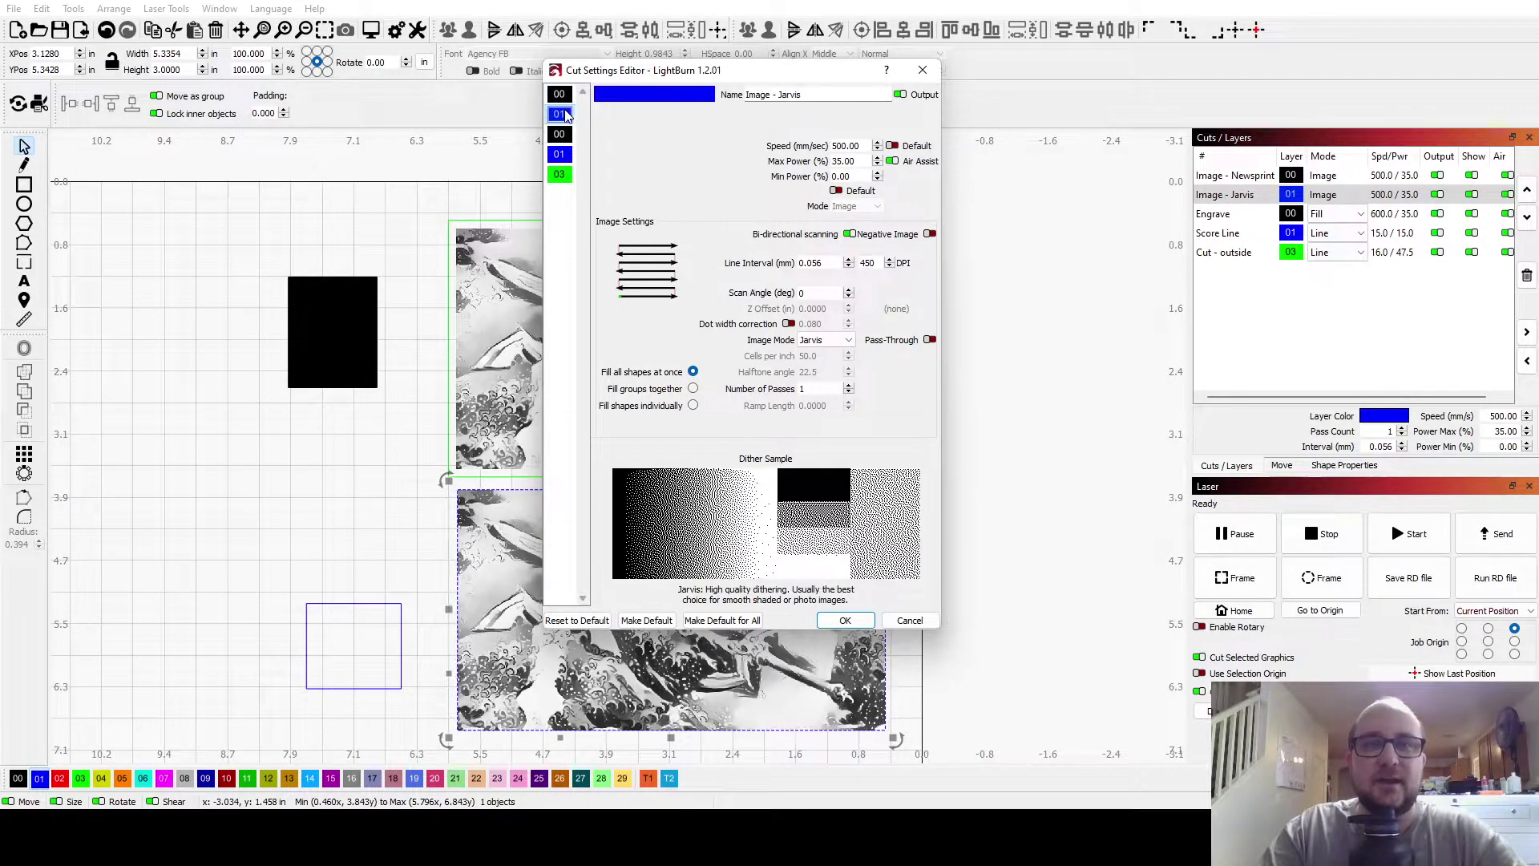
{"action": "left_click", "coordinate": [922, 69]}
{"action": "left_click", "coordinate": [335, 334]}
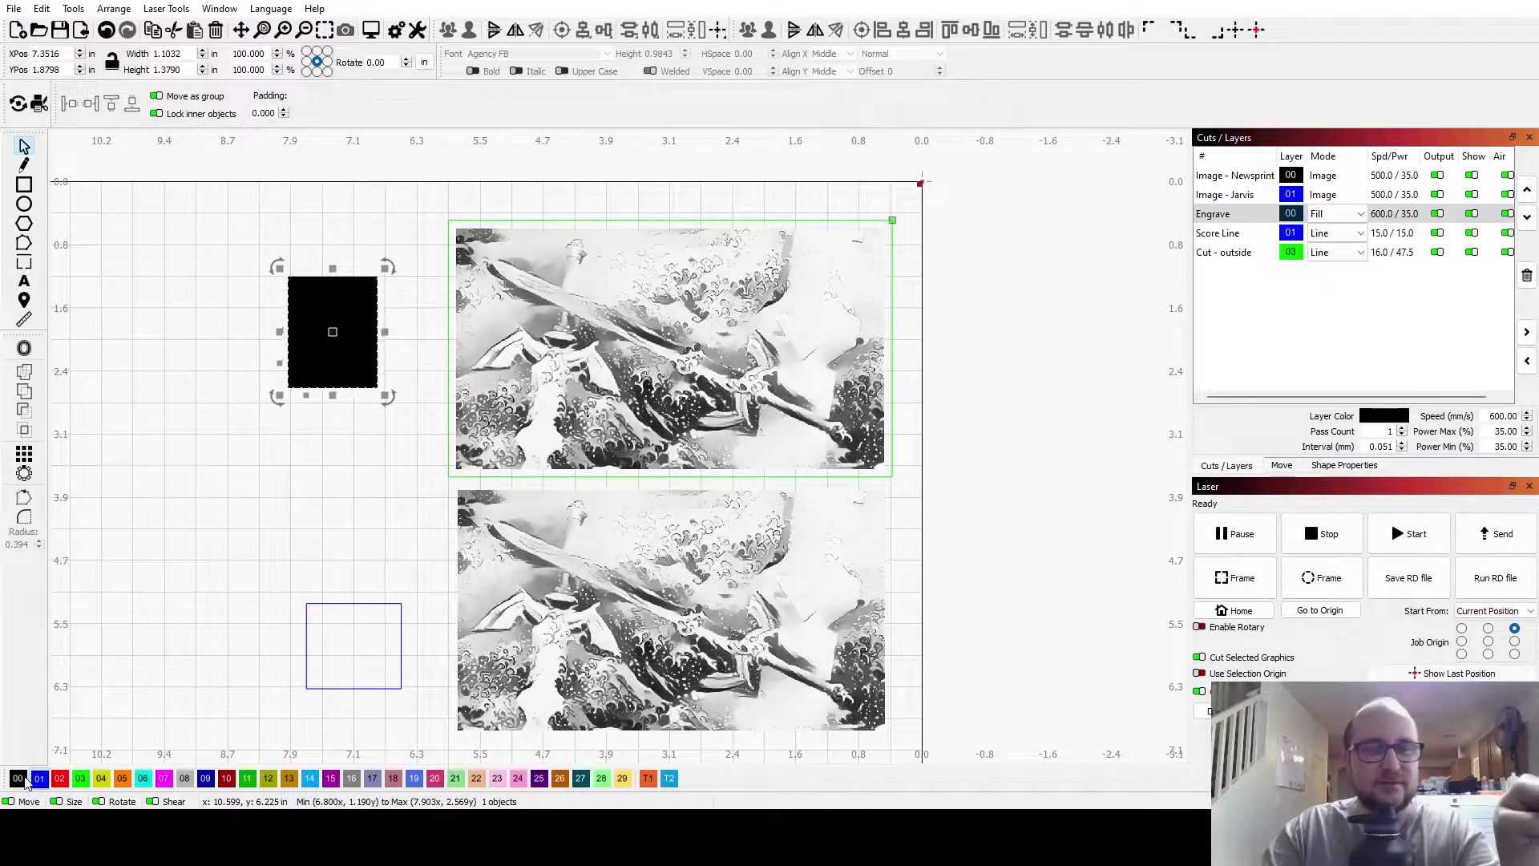
- Select the Score Line square and compare the Newsprint, Jarvis, Engrave and Score Line layer settings
{"action": "left_click", "coordinate": [402, 619]}
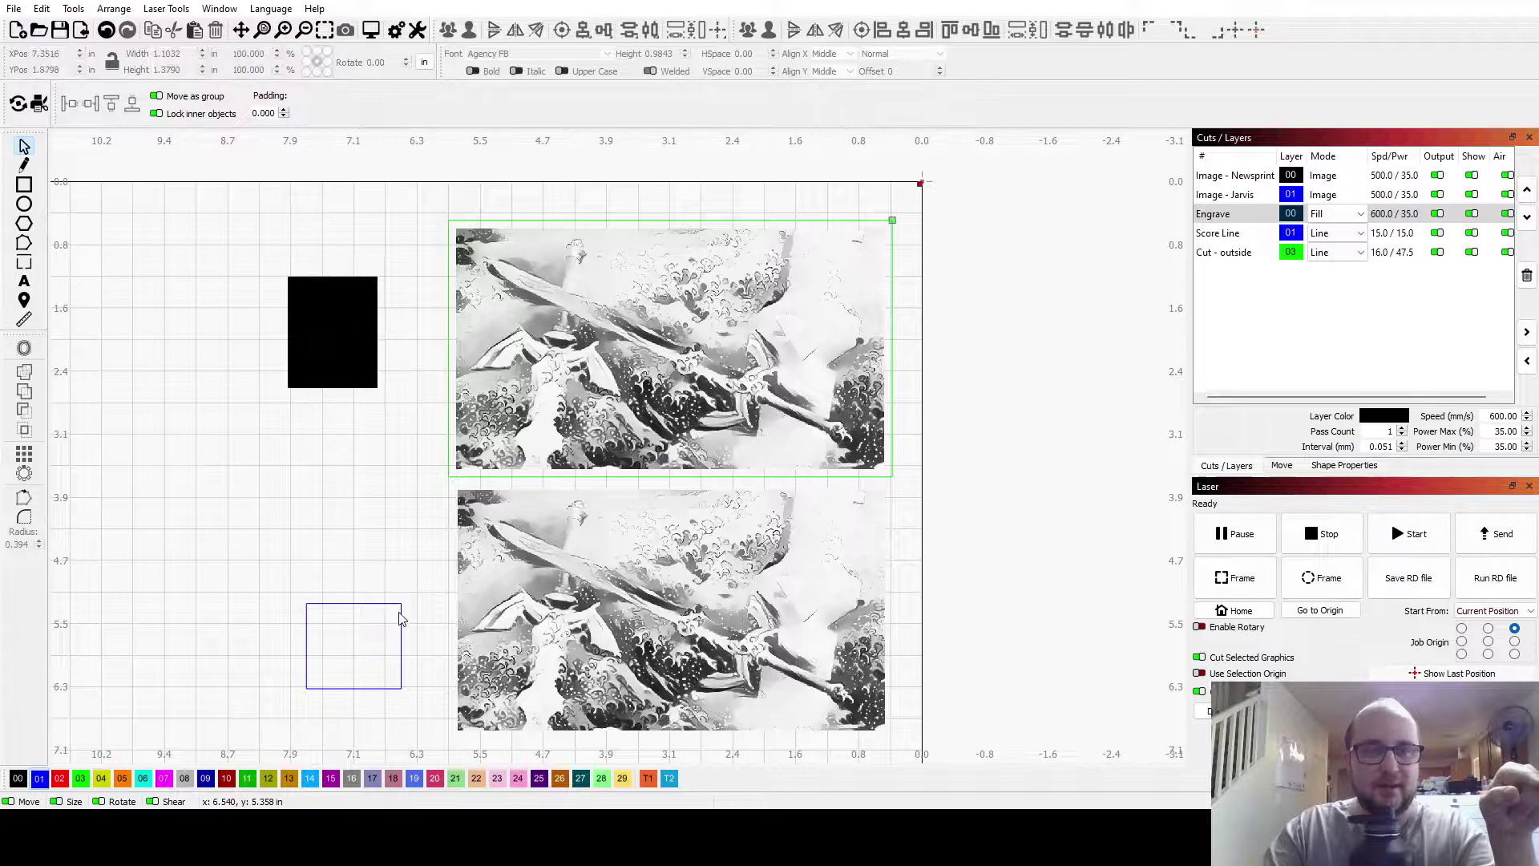
{"action": "left_click", "coordinate": [403, 618]}
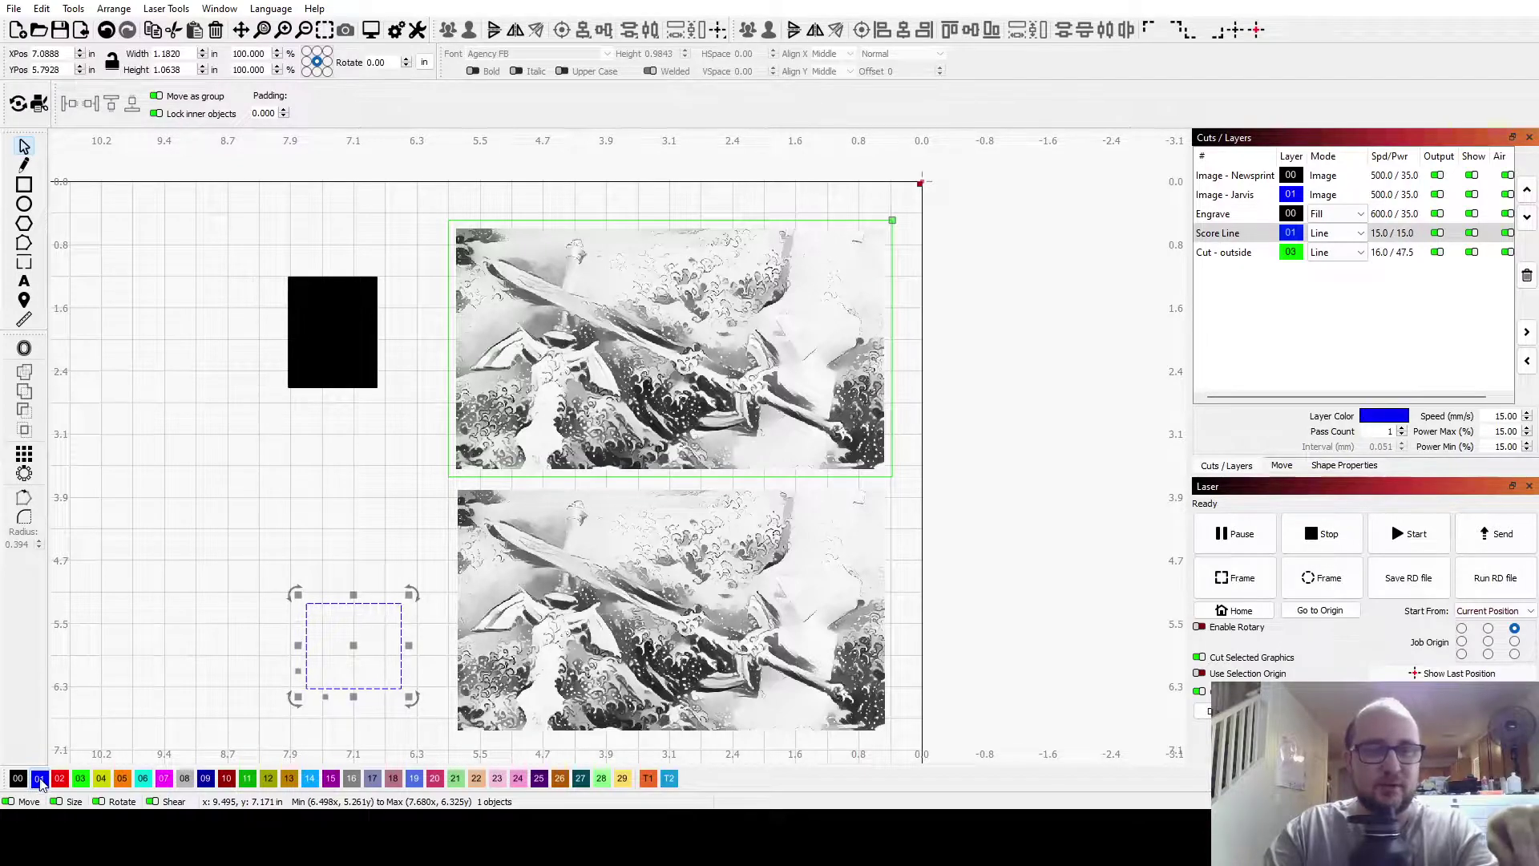
{"action": "left_click", "coordinate": [1253, 176]}
{"action": "left_click", "coordinate": [1256, 194]}
{"action": "left_click", "coordinate": [1255, 175]}
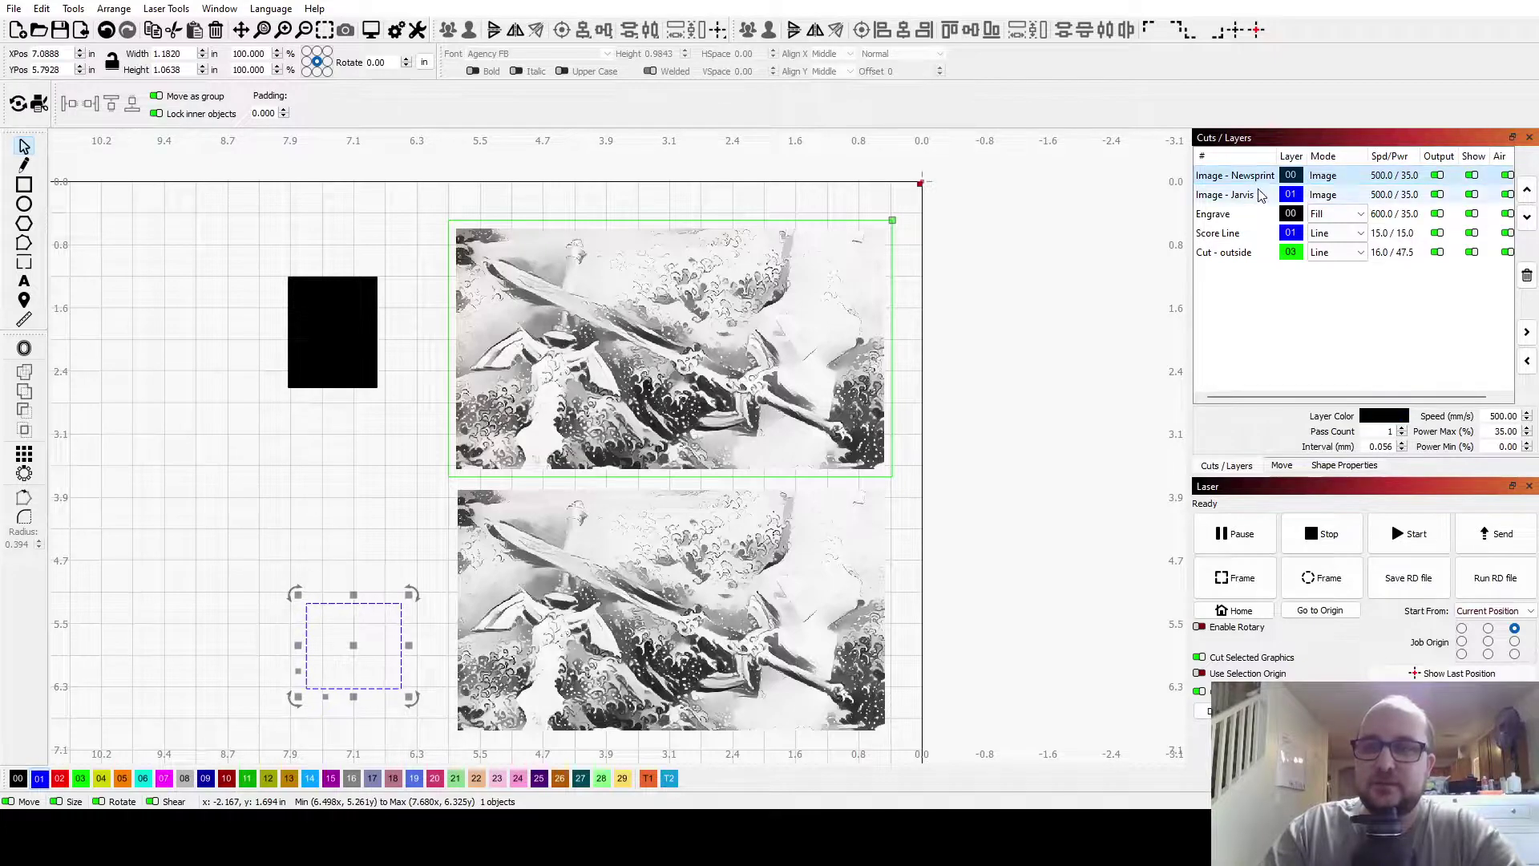
{"action": "left_click", "coordinate": [1256, 195]}
{"action": "left_click", "coordinate": [1255, 218]}
{"action": "left_click", "coordinate": [1255, 233]}
{"action": "left_click", "coordinate": [1255, 216]}
{"action": "left_click", "coordinate": [1255, 232]}
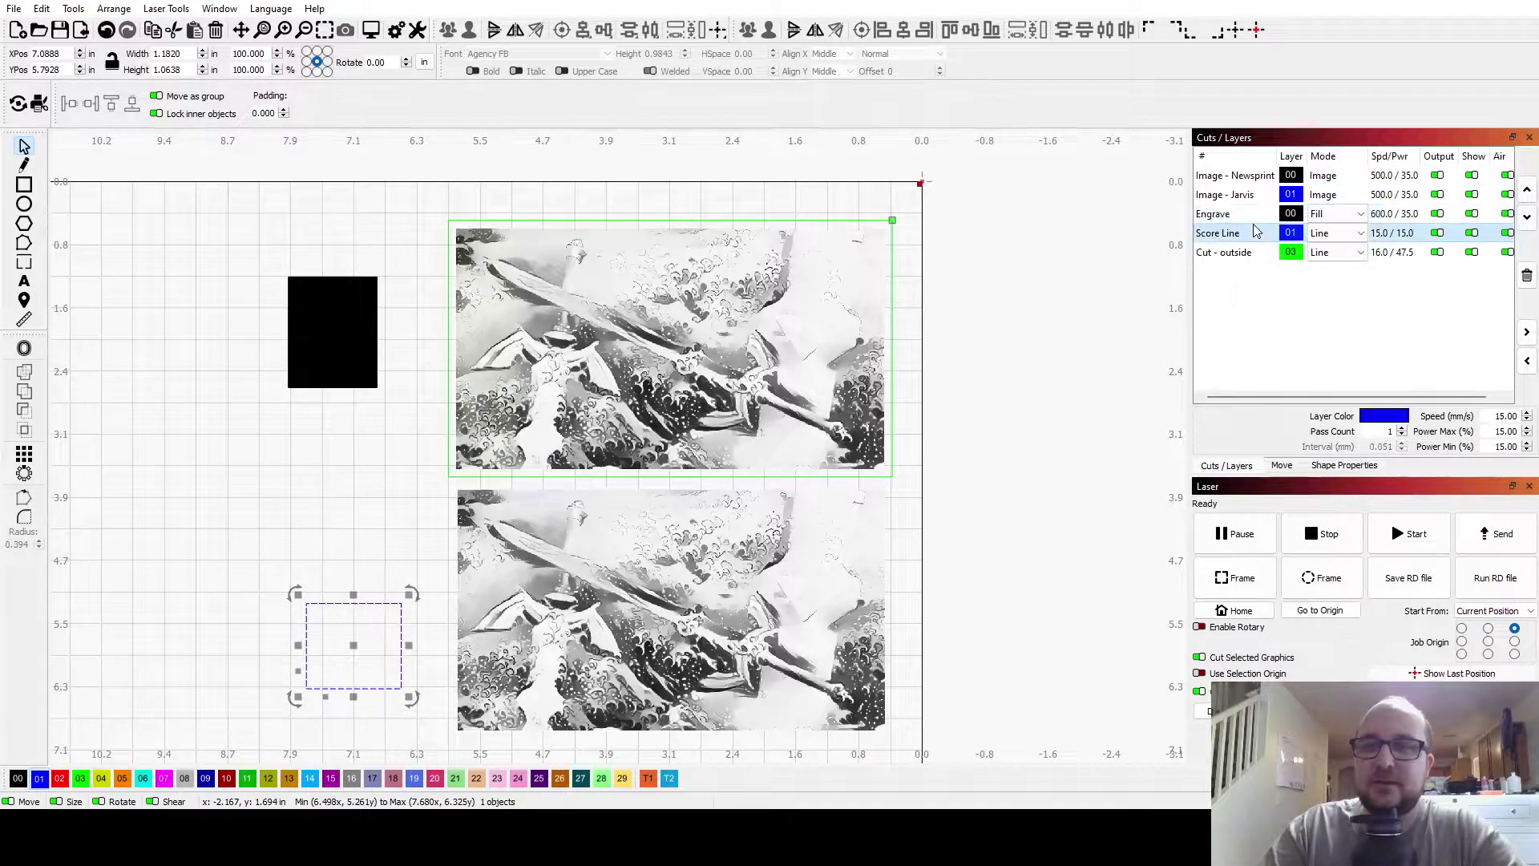
{"action": "left_click", "coordinate": [1255, 216]}
{"action": "left_click", "coordinate": [1255, 233]}
{"action": "left_click", "coordinate": [1056, 347]}
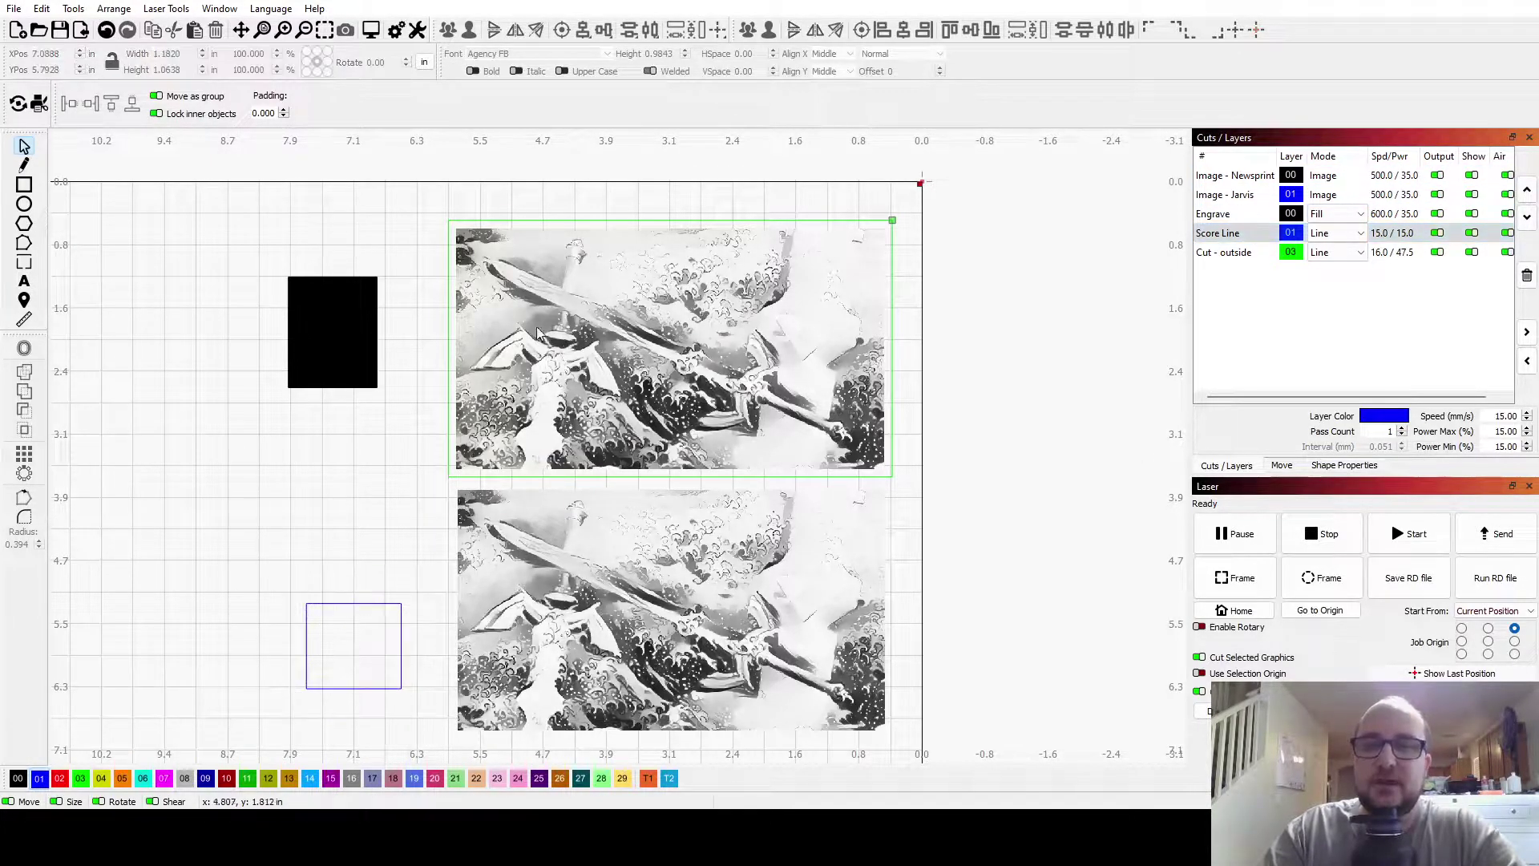
- Move the Image - Jarvis layer below Engrave and above Score Line
{"action": "left_click", "coordinate": [340, 335]}
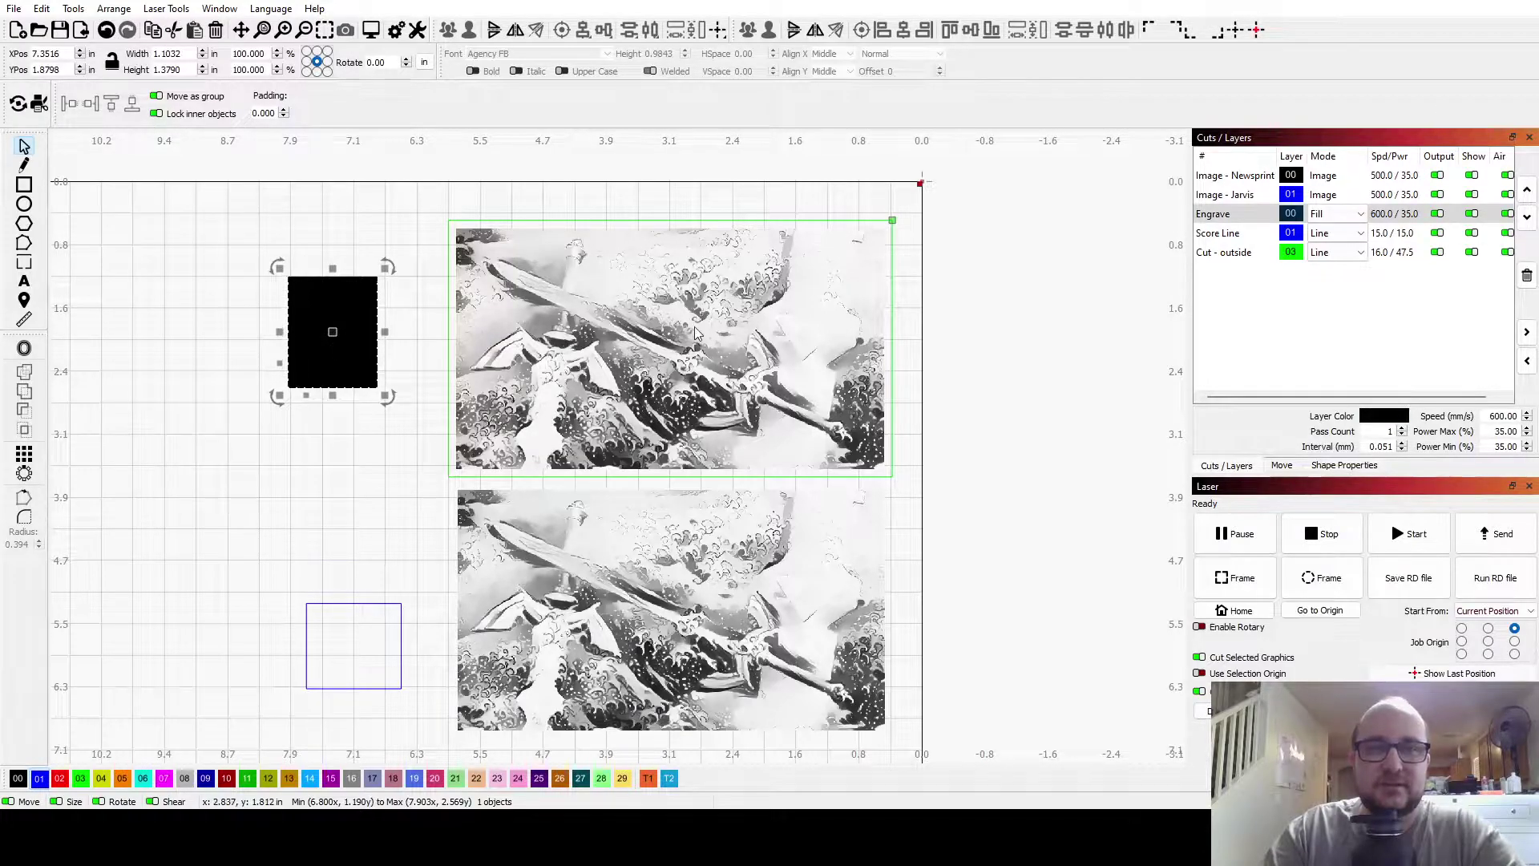
{"action": "left_click", "coordinate": [696, 333]}
{"action": "left_click", "coordinate": [343, 339]}
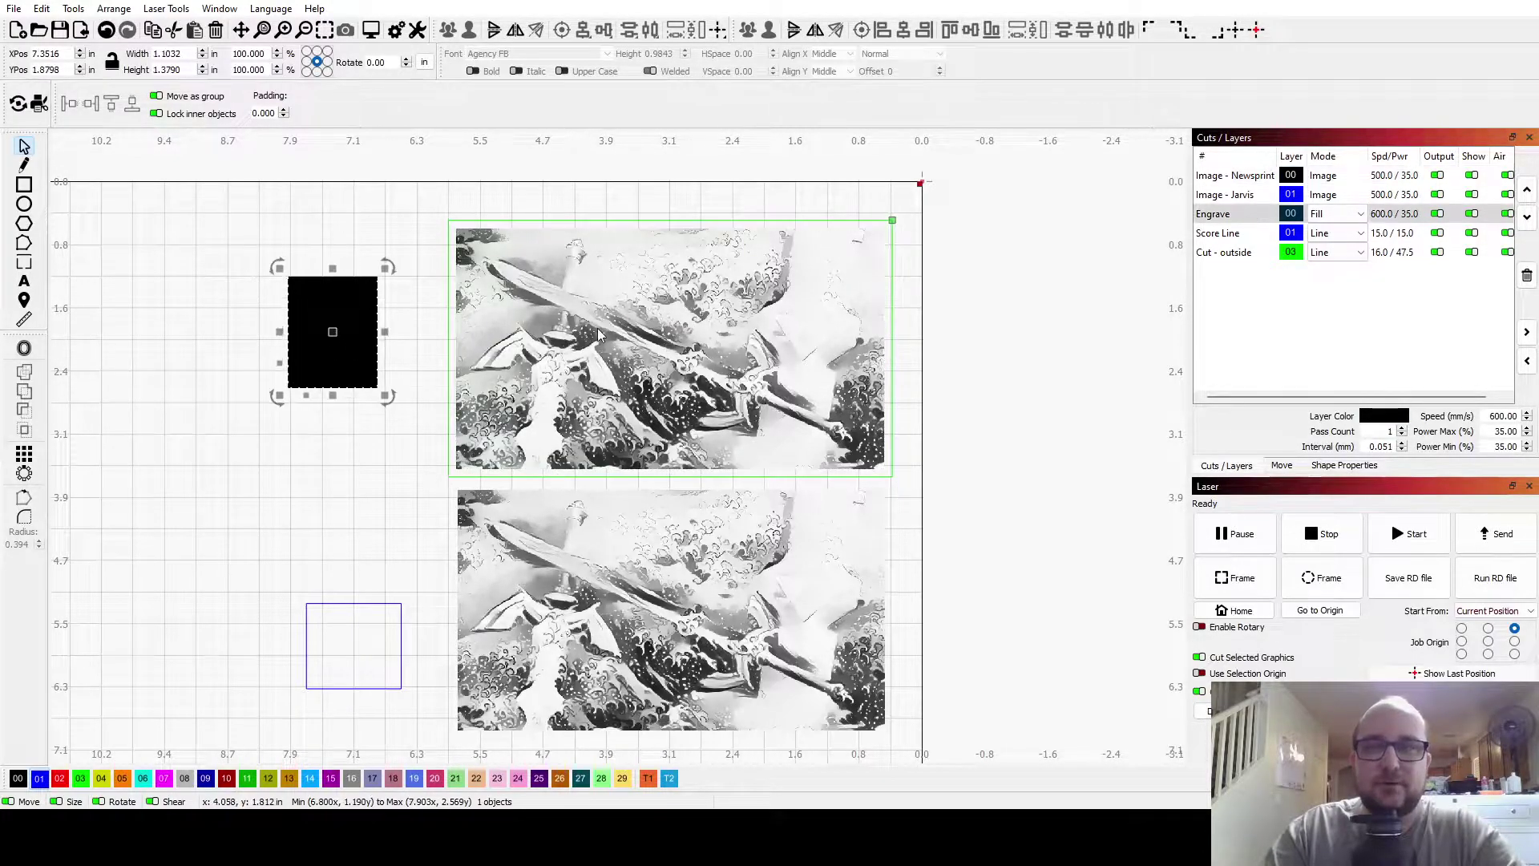
{"action": "left_click", "coordinate": [598, 329]}
{"action": "left_click", "coordinate": [332, 335]}
{"action": "left_click", "coordinate": [641, 337]}
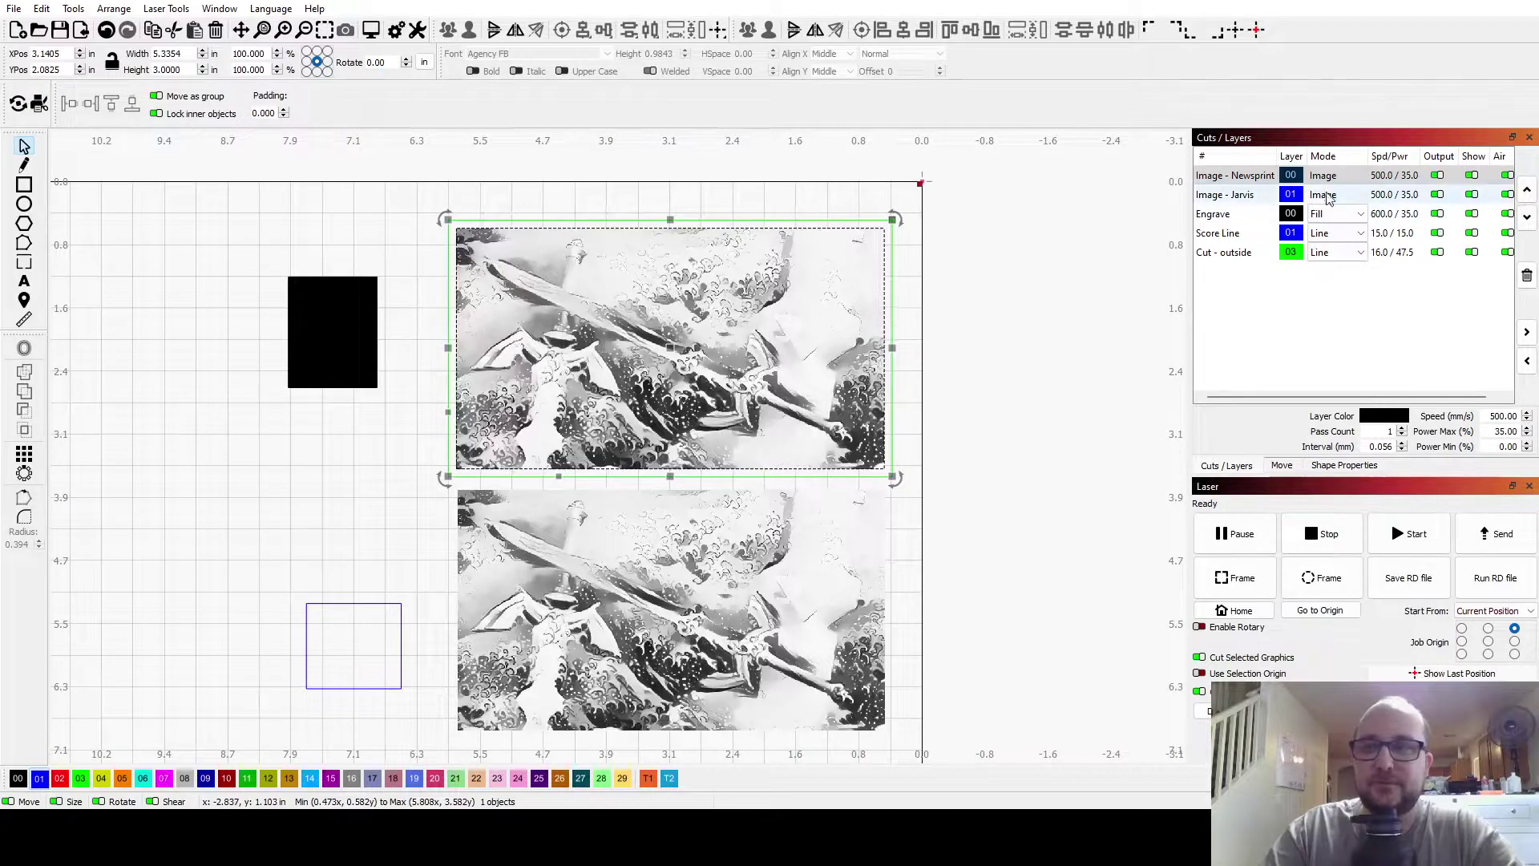
{"action": "left_click", "coordinate": [1526, 216]}
{"action": "left_click", "coordinate": [1527, 214]}
{"action": "left_click", "coordinate": [1526, 213]}
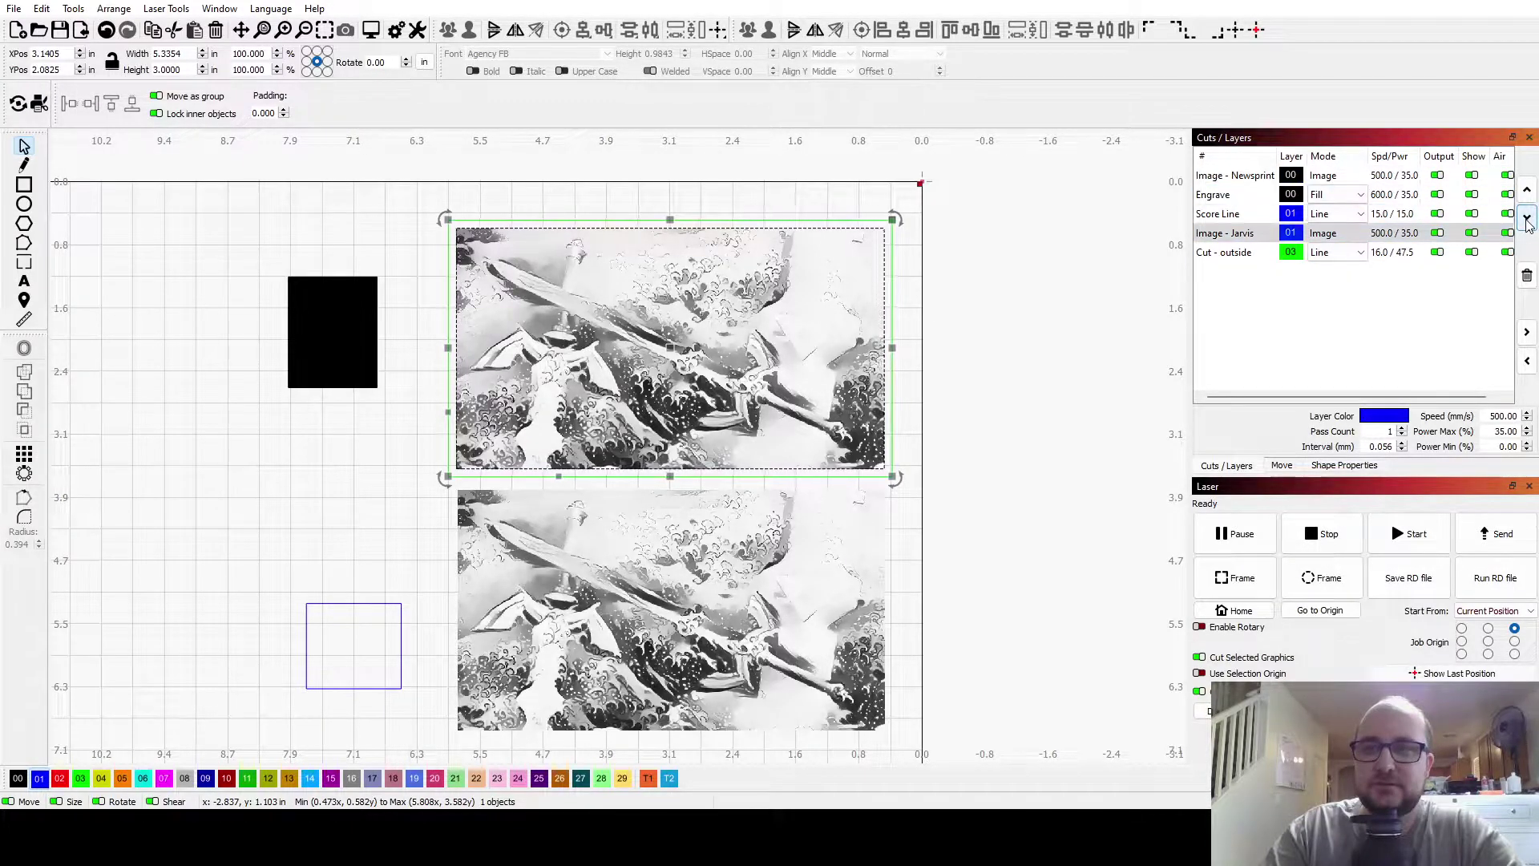
{"action": "left_click", "coordinate": [1527, 190]}
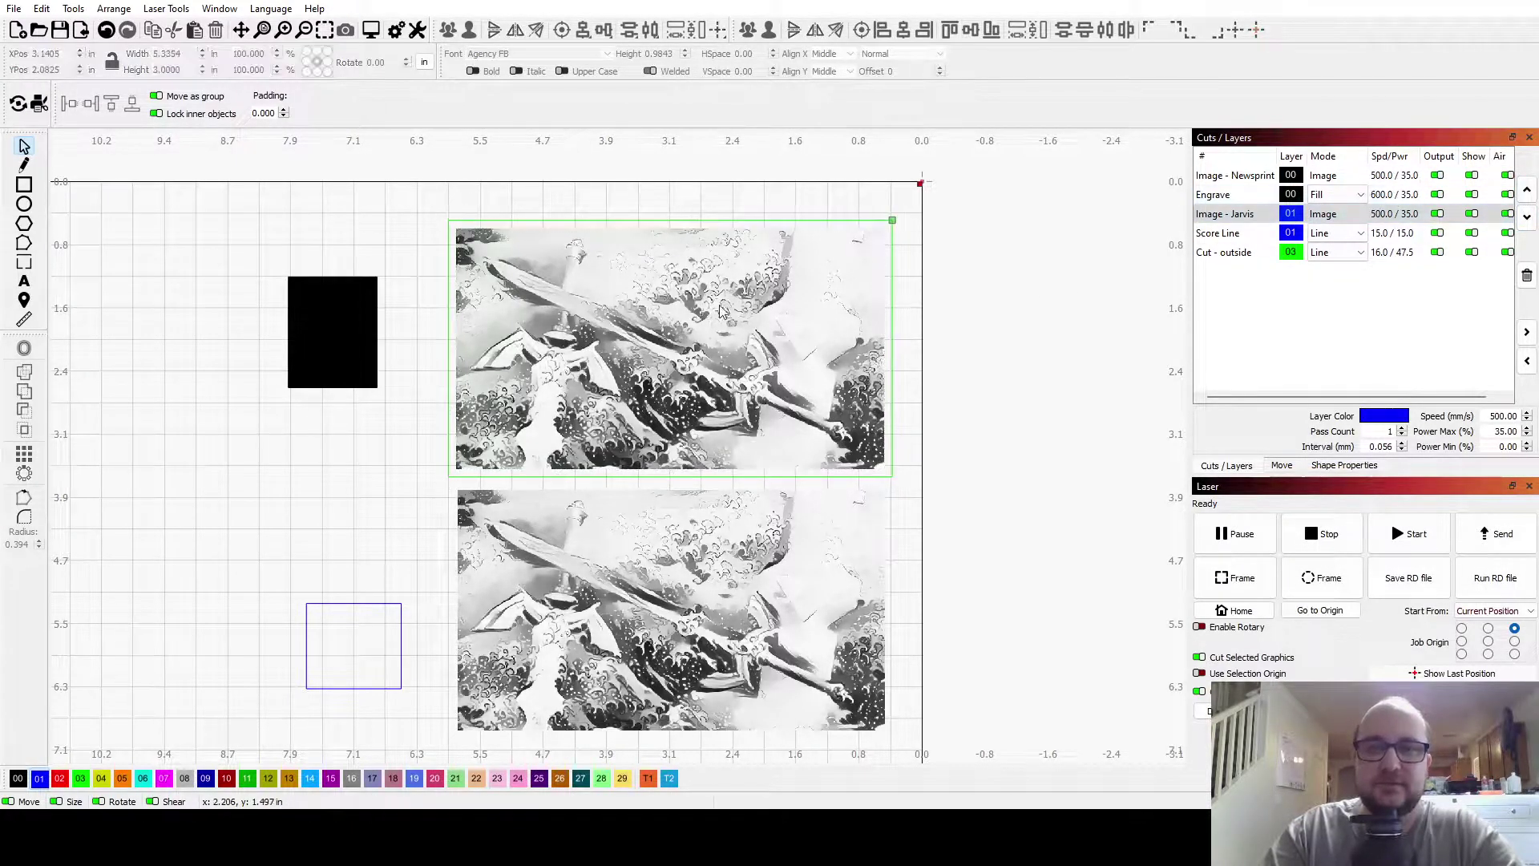
- Check each object's layer: black rectangle, top photo, blue square and bottom photo
{"action": "left_click", "coordinate": [321, 351]}
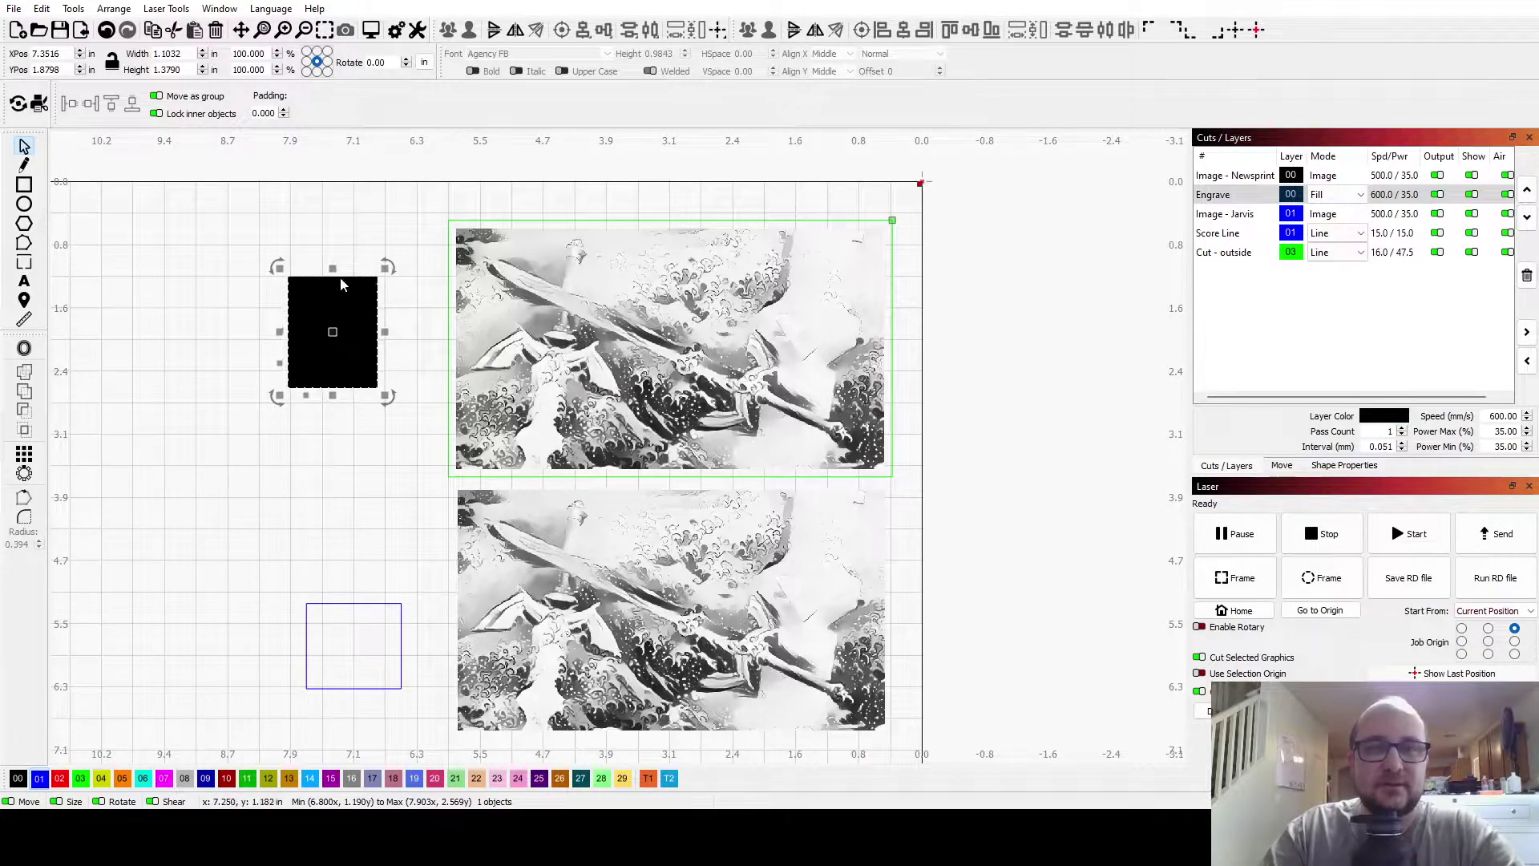
{"action": "left_click", "coordinate": [572, 318]}
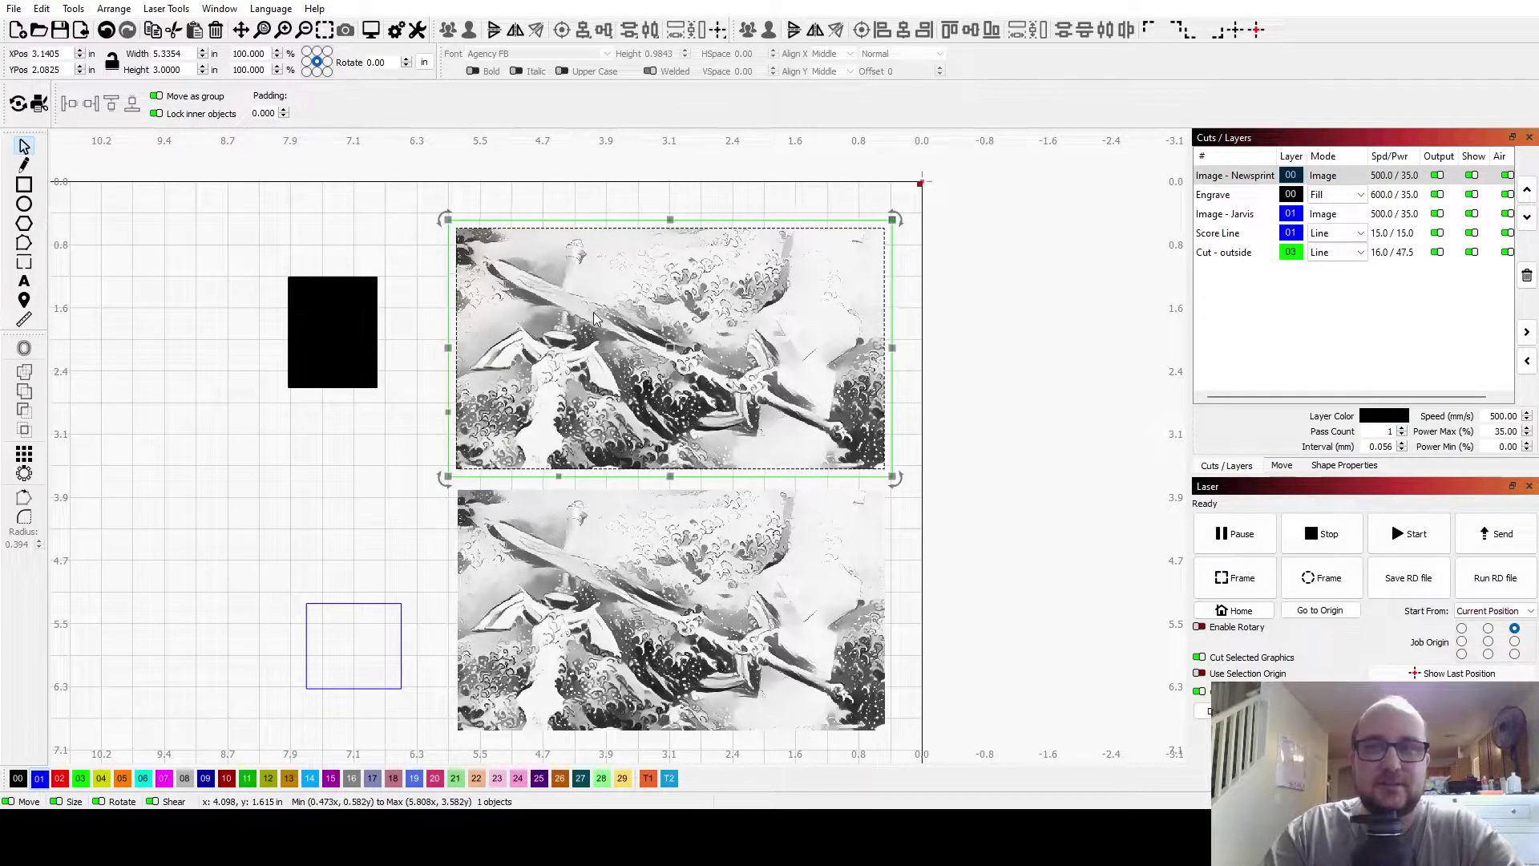
{"action": "left_click", "coordinate": [361, 605]}
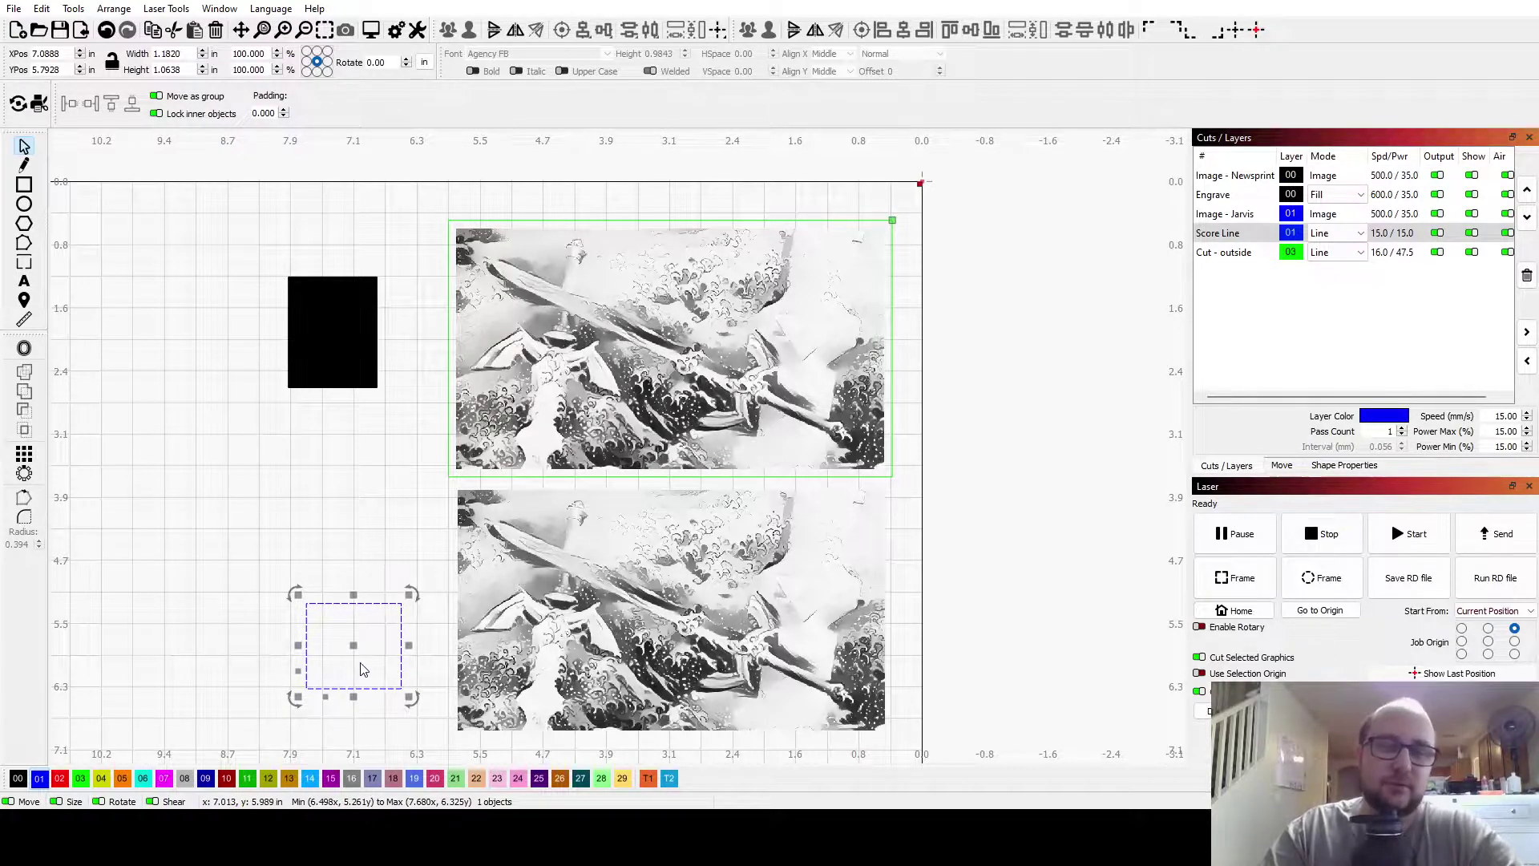
{"action": "left_click", "coordinate": [647, 610]}
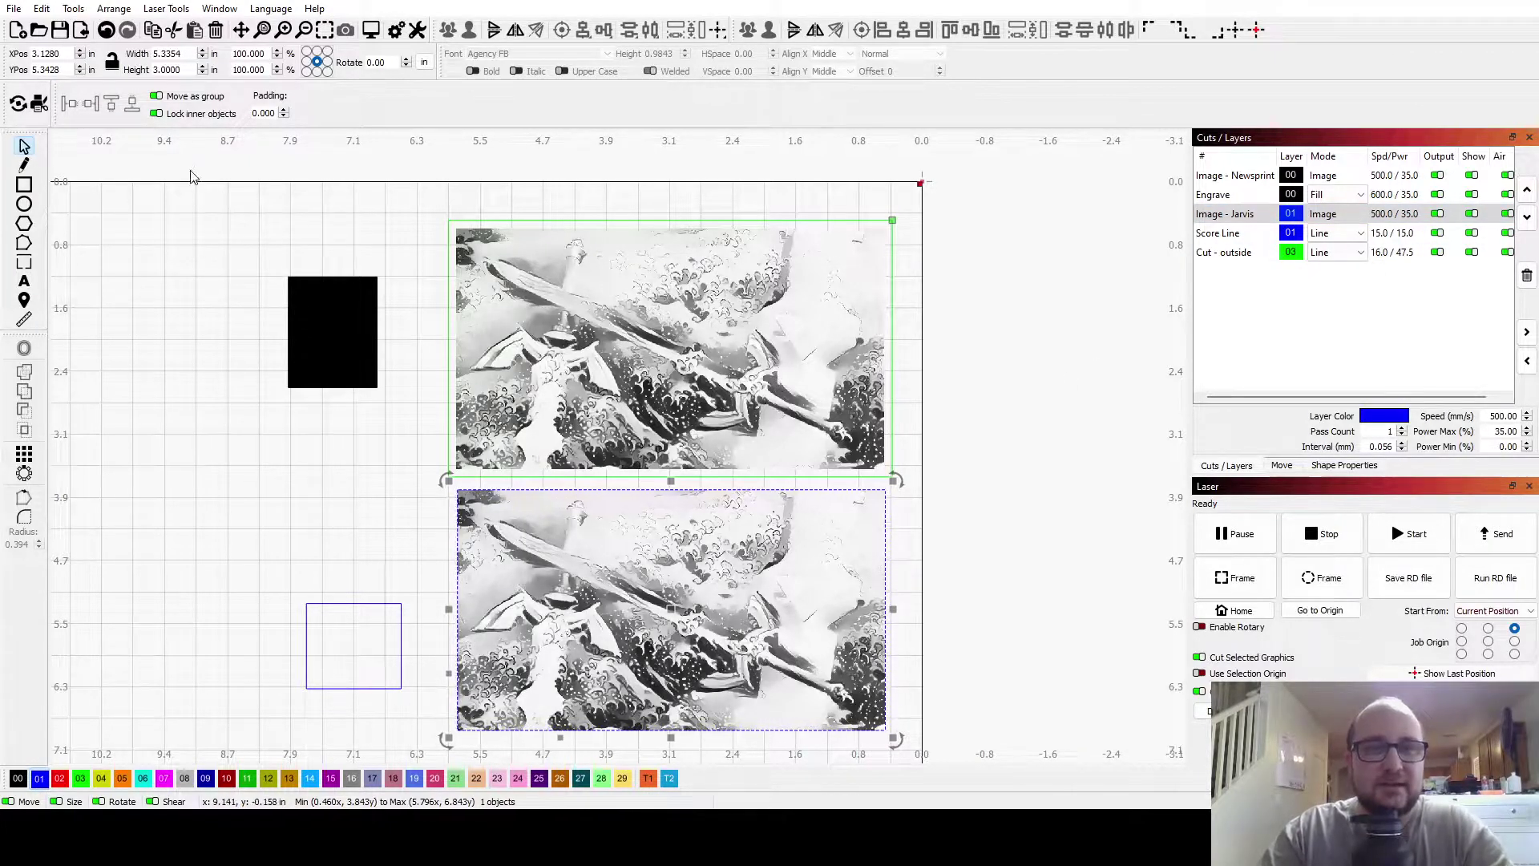
- Select all objects and preview the job (17:09 estimate), zooming in on both dithered photos
{"action": "key", "text": "ctrl+a"}
{"action": "left_click", "coordinate": [371, 30]}
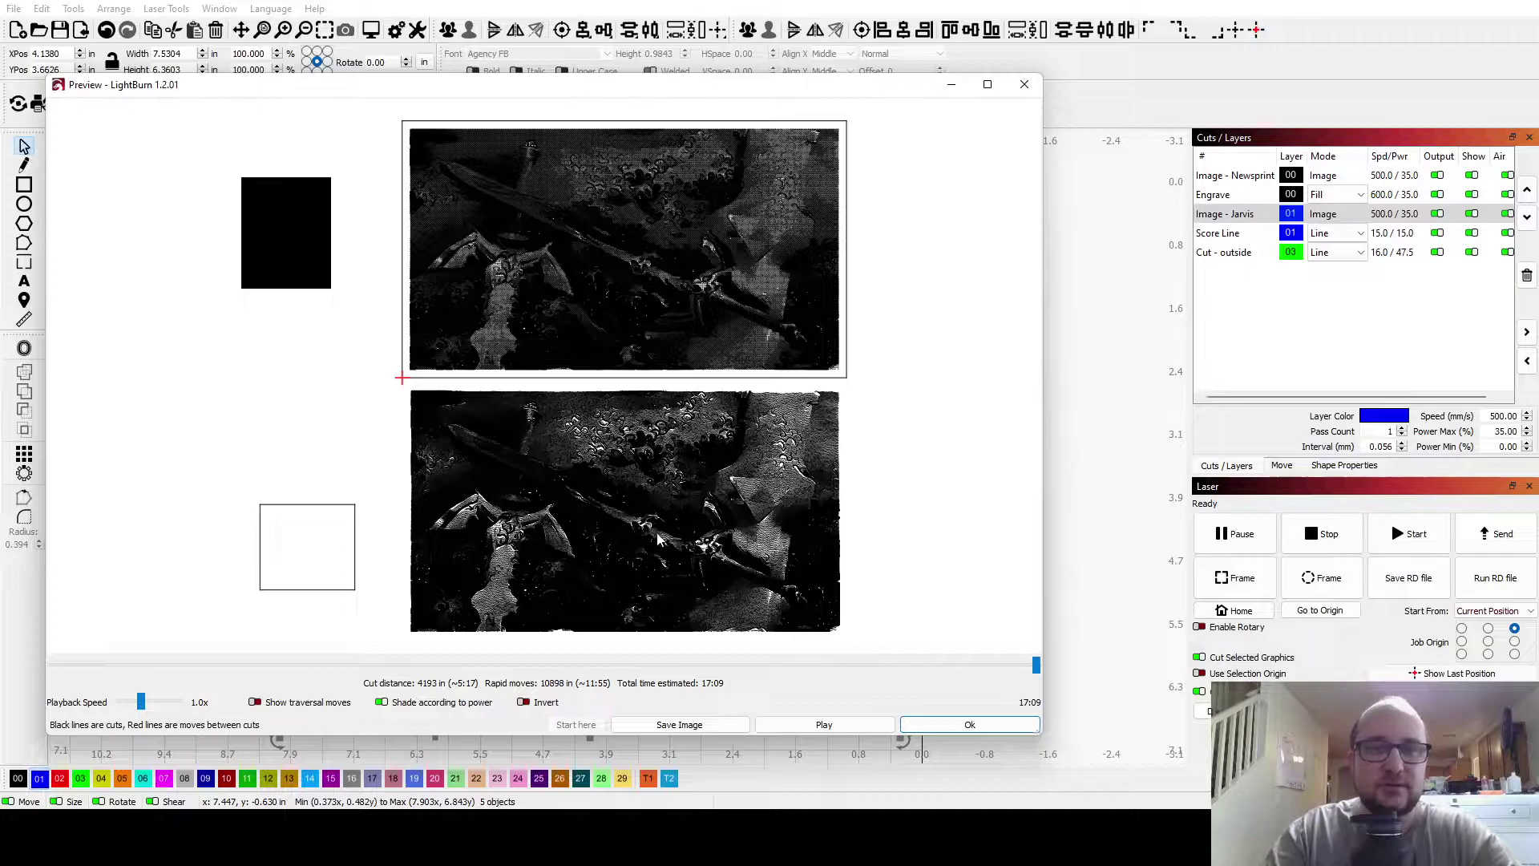
{"action": "scroll", "coordinate": [657, 539], "scroll_direction": "up", "scroll_amount": 10}
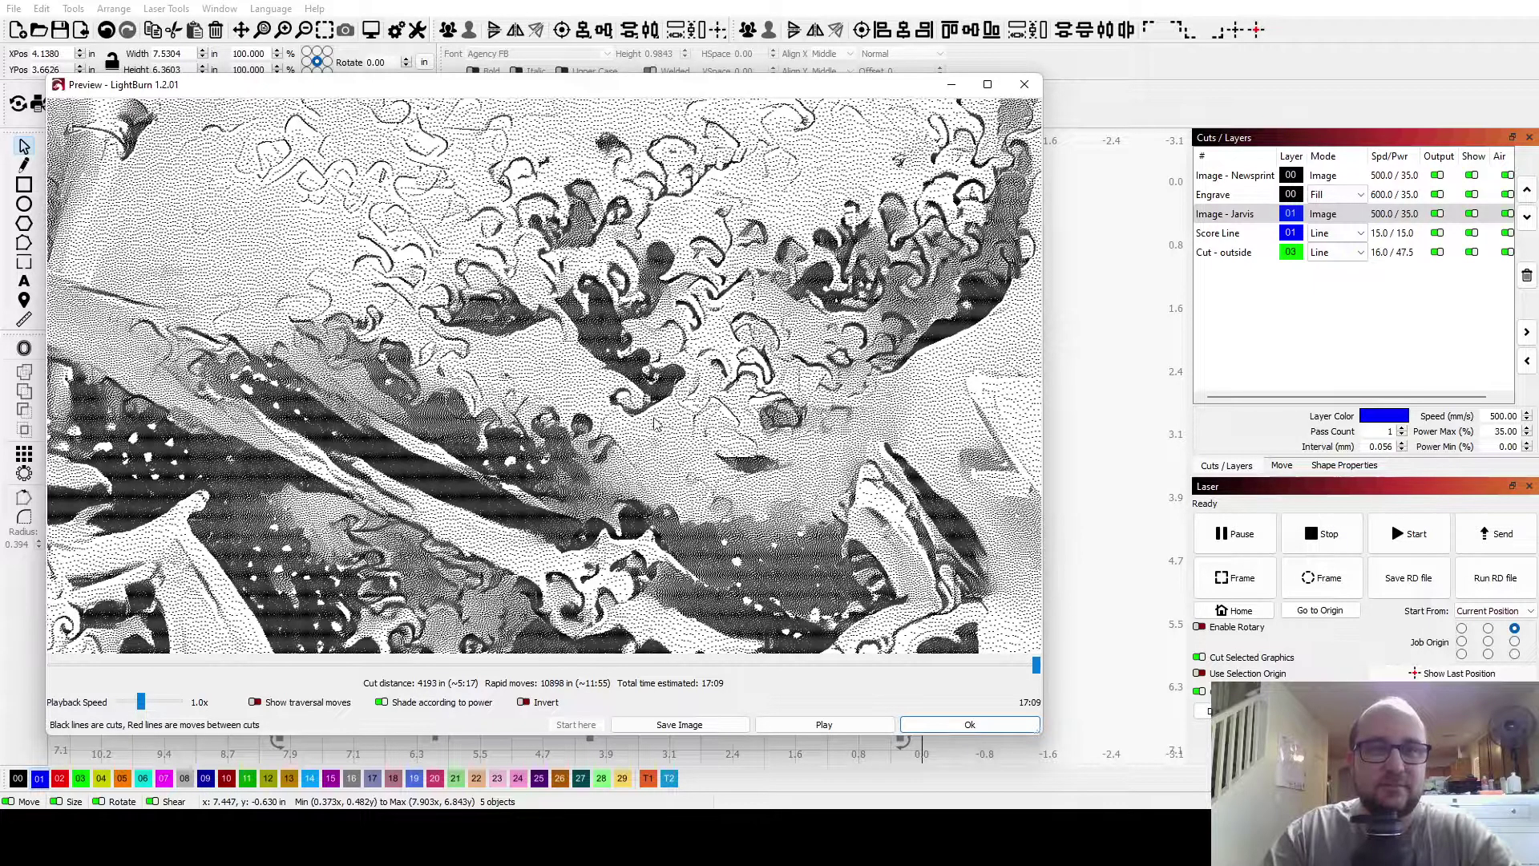
{"action": "scroll", "coordinate": [745, 409], "scroll_direction": "down", "scroll_amount": 2}
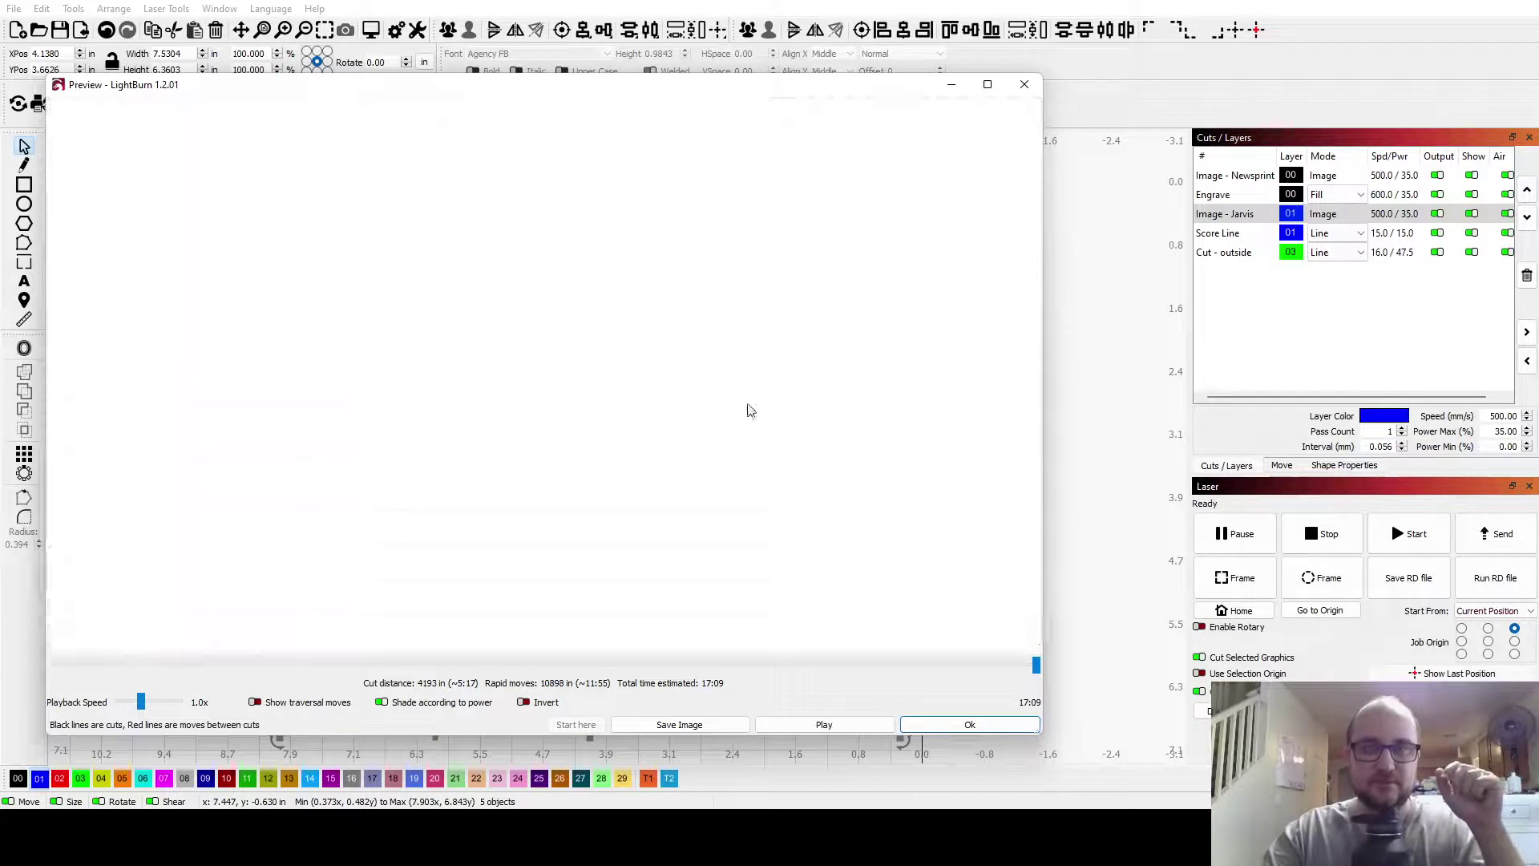
{"action": "scroll", "coordinate": [741, 469], "scroll_direction": "down", "scroll_amount": 2}
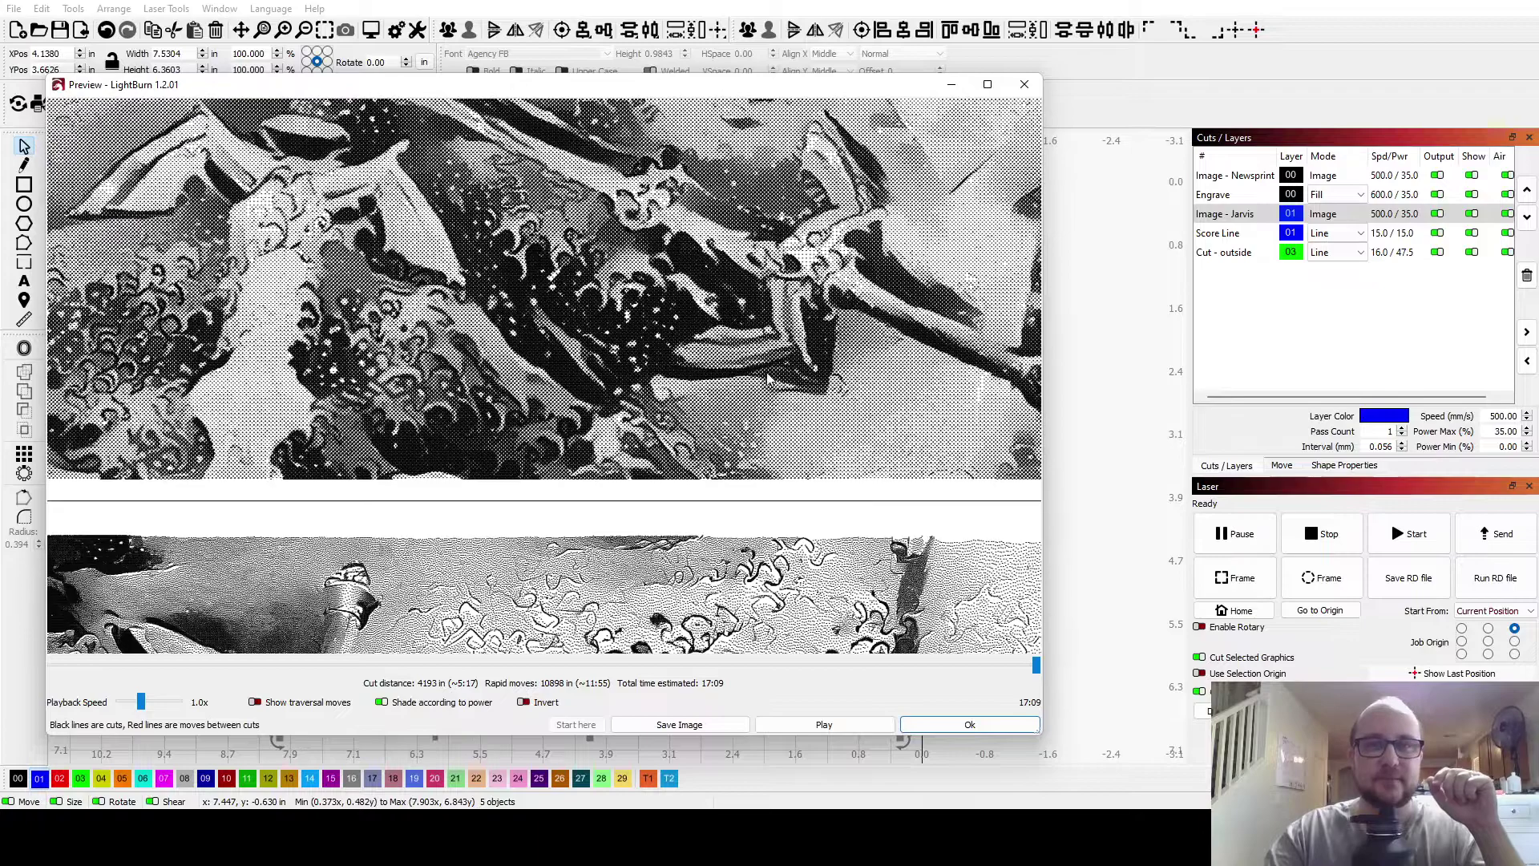
{"action": "scroll", "coordinate": [527, 390], "scroll_direction": "up", "scroll_amount": 1}
{"action": "scroll", "coordinate": [545, 439], "scroll_direction": "up", "scroll_amount": 1}
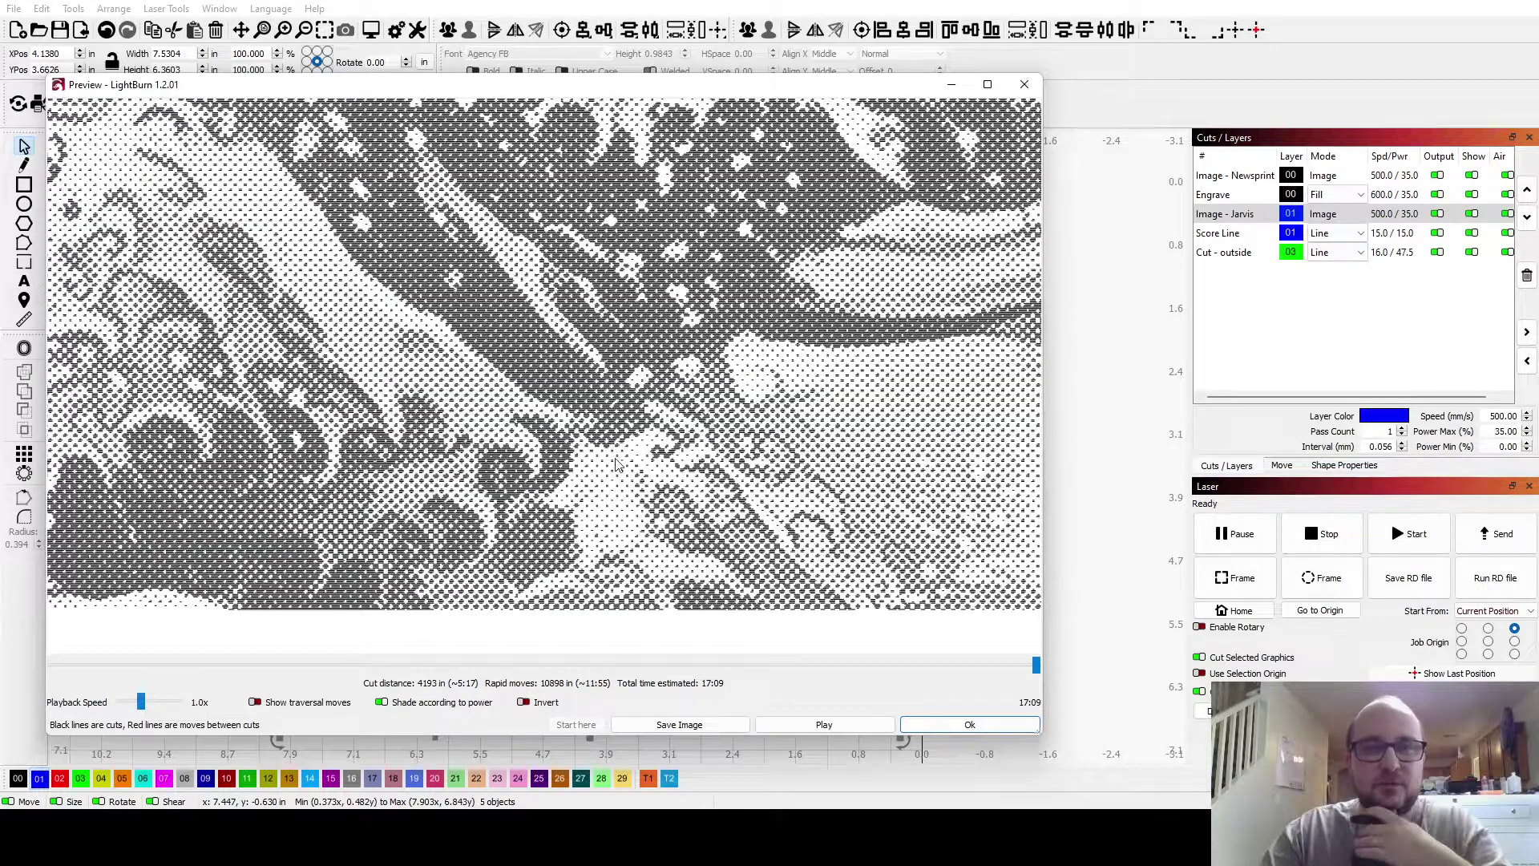
{"action": "scroll", "coordinate": [616, 463], "scroll_direction": "down", "scroll_amount": 3}
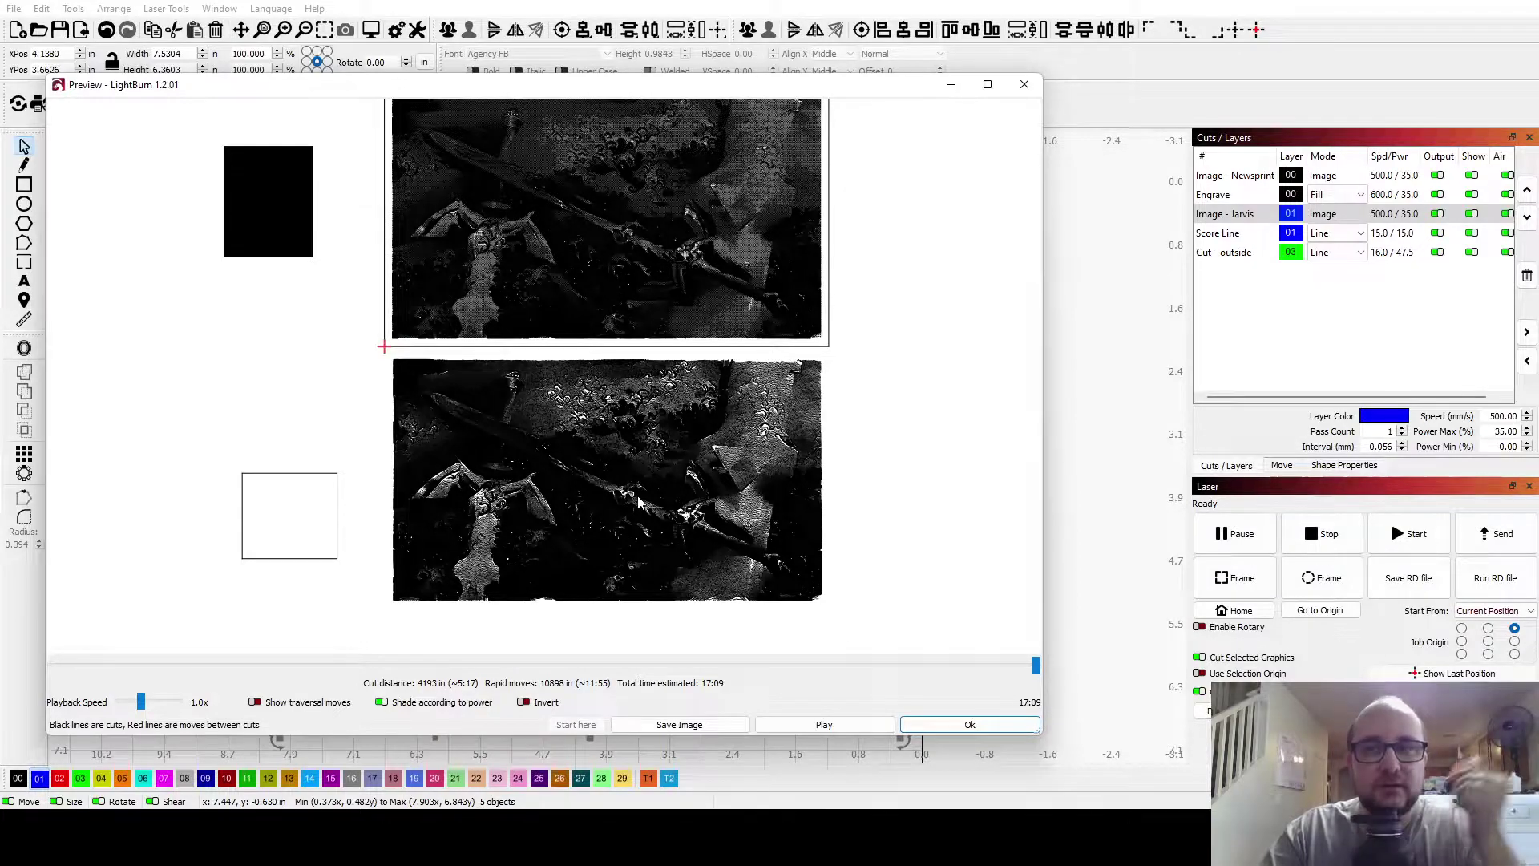
- Close the preview, deselect, then select the top photo and the Image - Jarvis layer
{"action": "left_click", "coordinate": [1024, 84]}
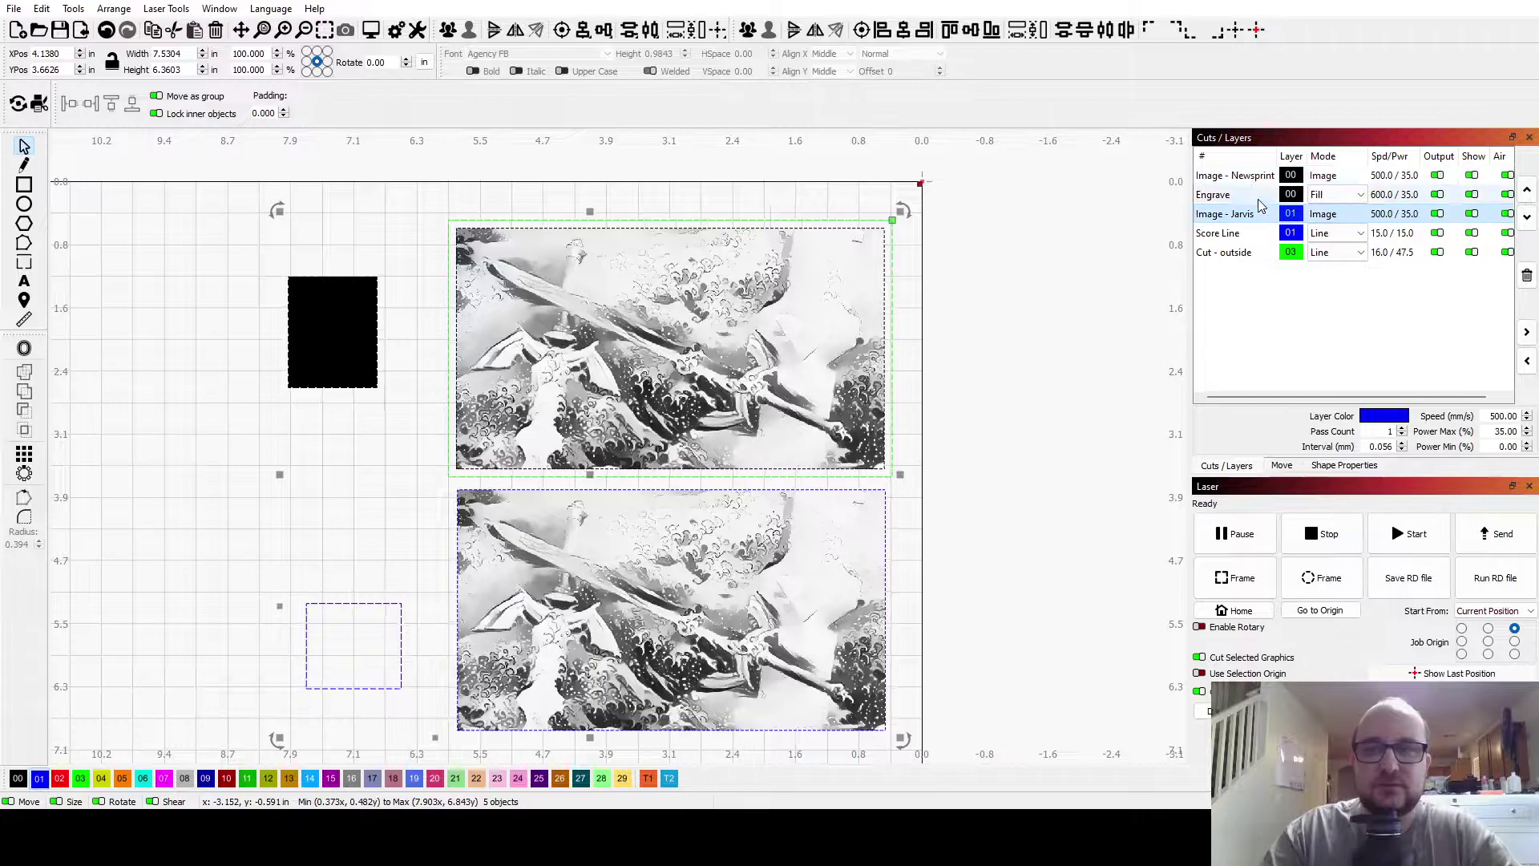
{"action": "left_click", "coordinate": [976, 440]}
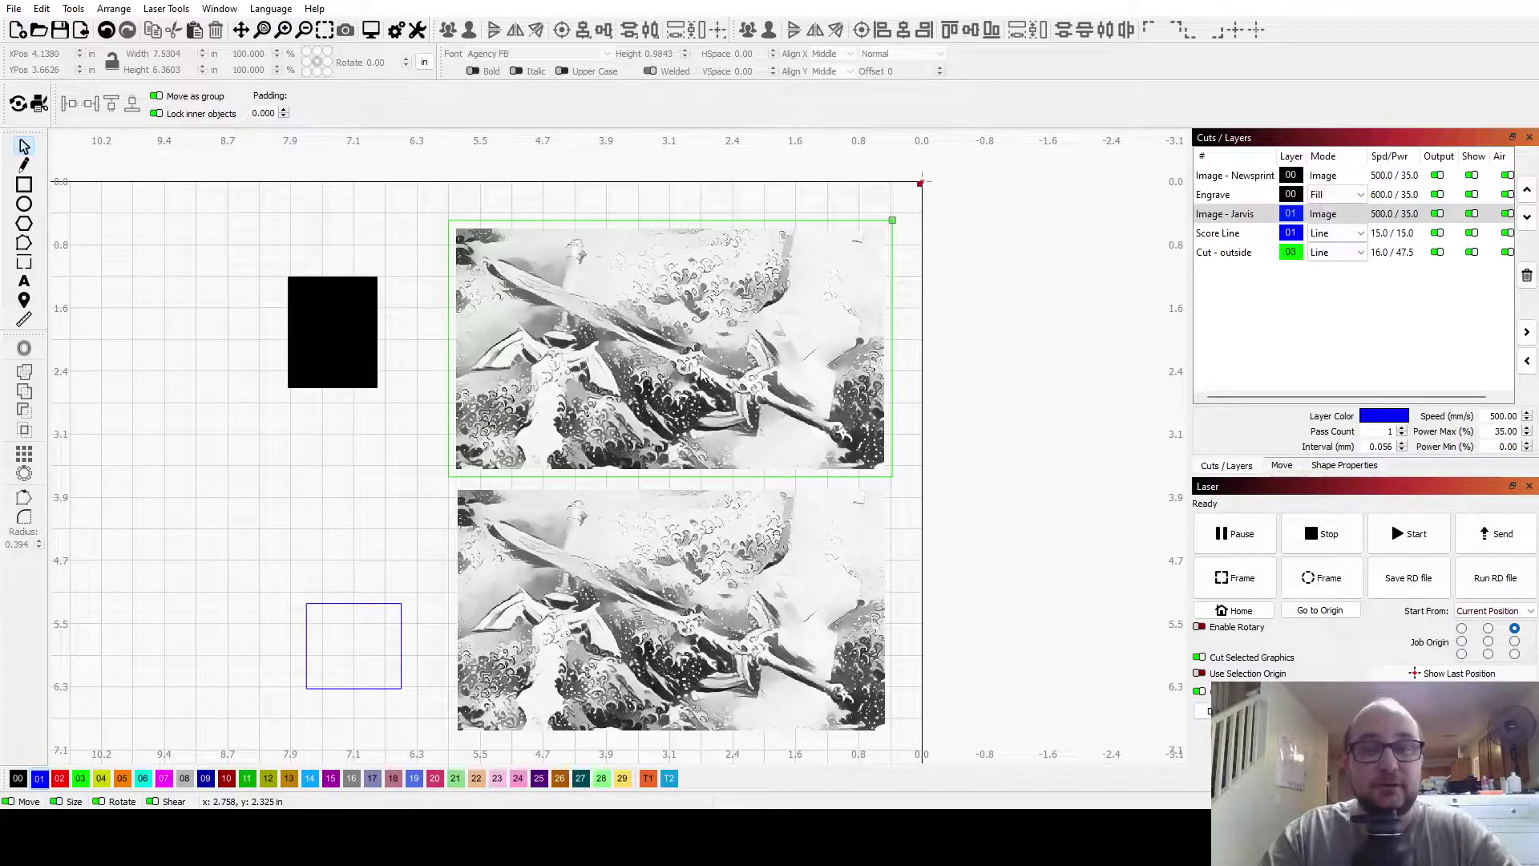
{"action": "left_click", "coordinate": [788, 340]}
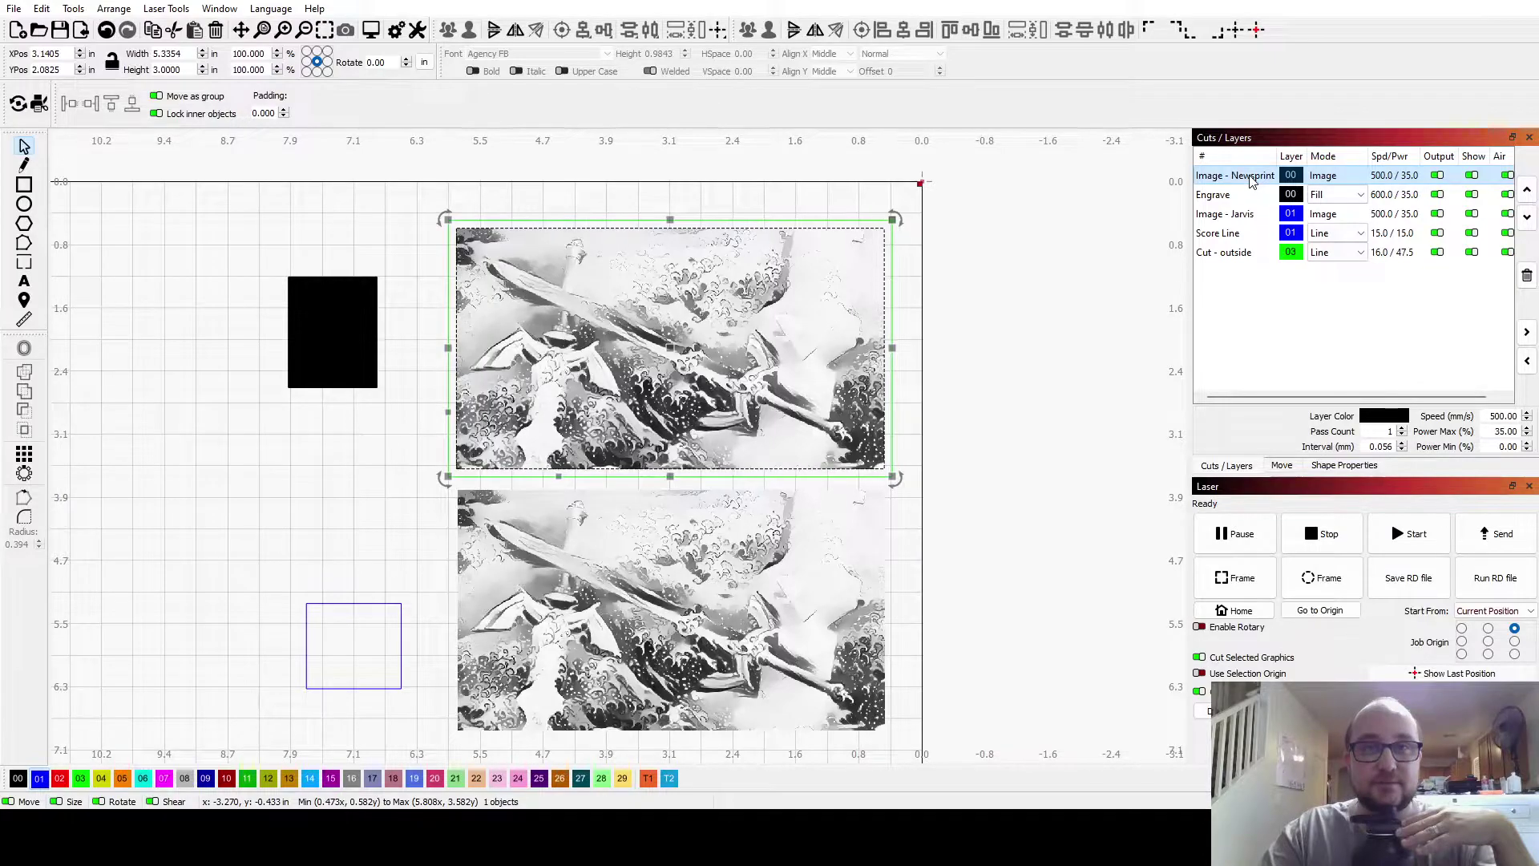
{"action": "left_click", "coordinate": [1238, 213]}
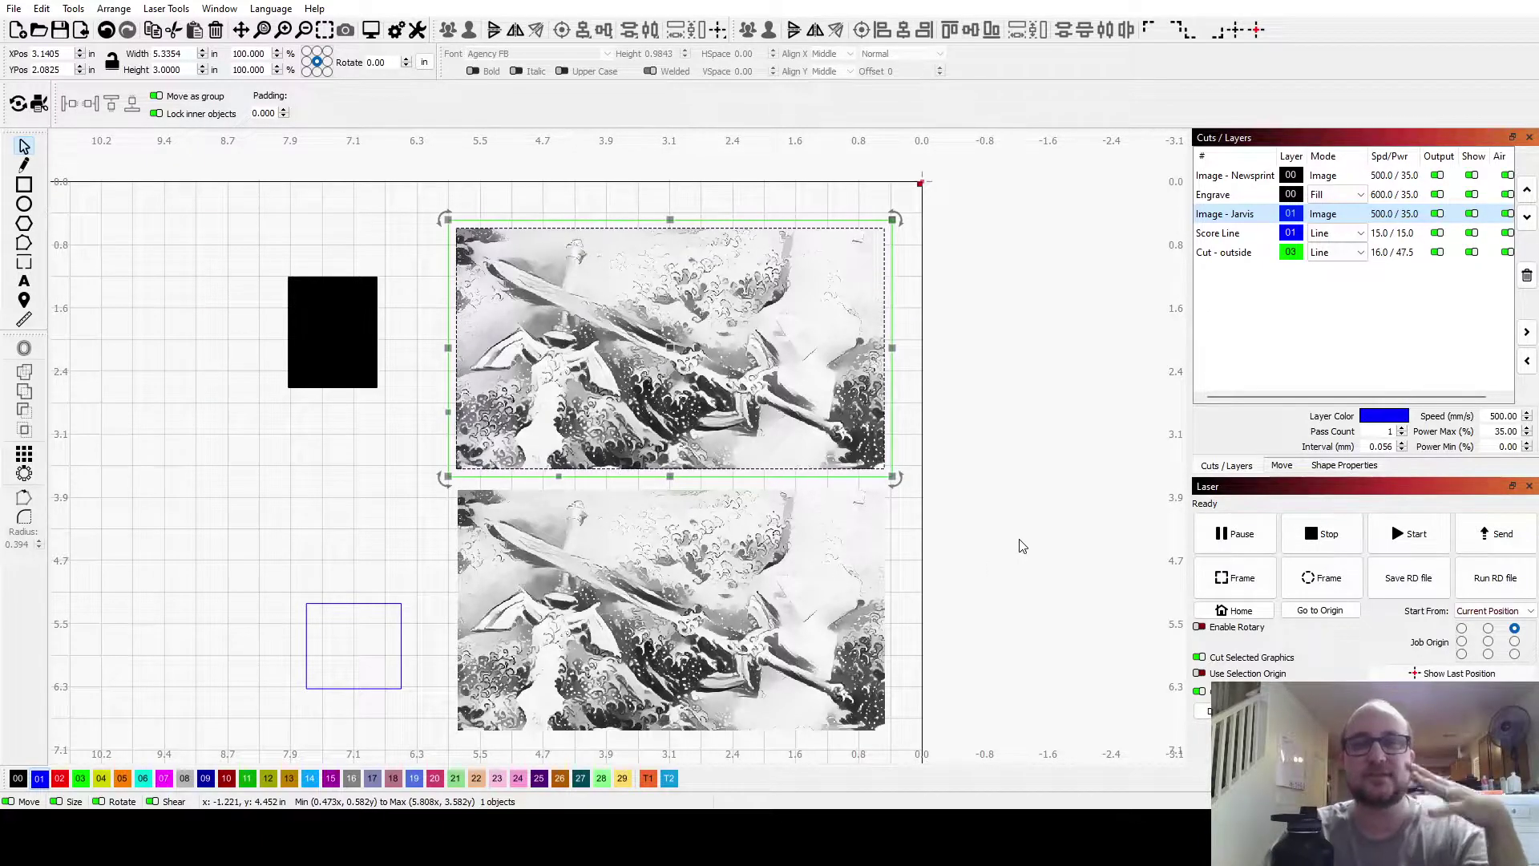
{"action": "double_click", "coordinate": [1252, 218]}
{"action": "left_click", "coordinate": [848, 340]}
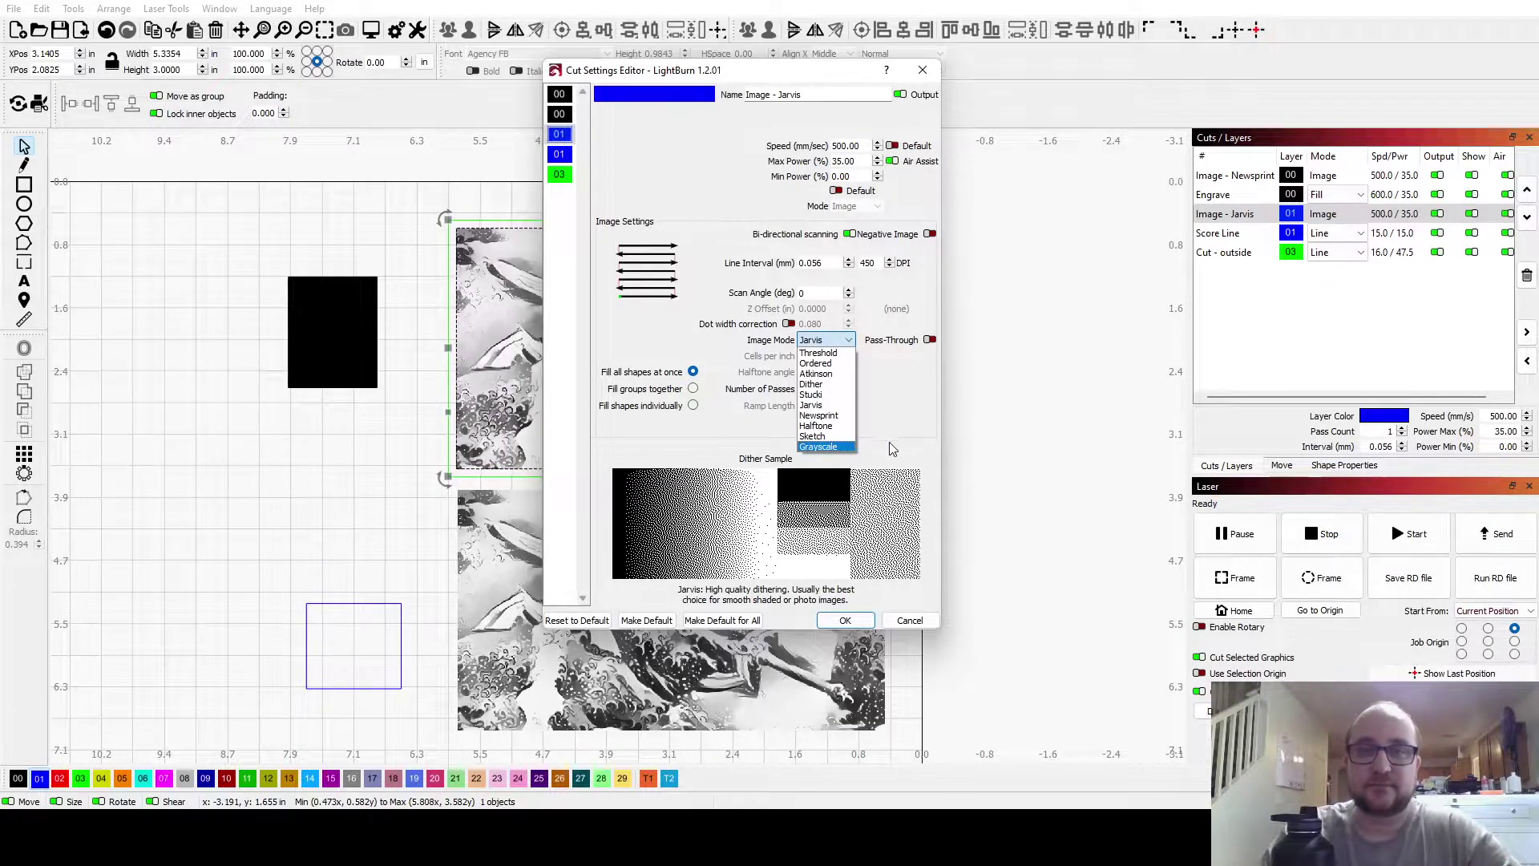
{"action": "left_click", "coordinate": [909, 446]}
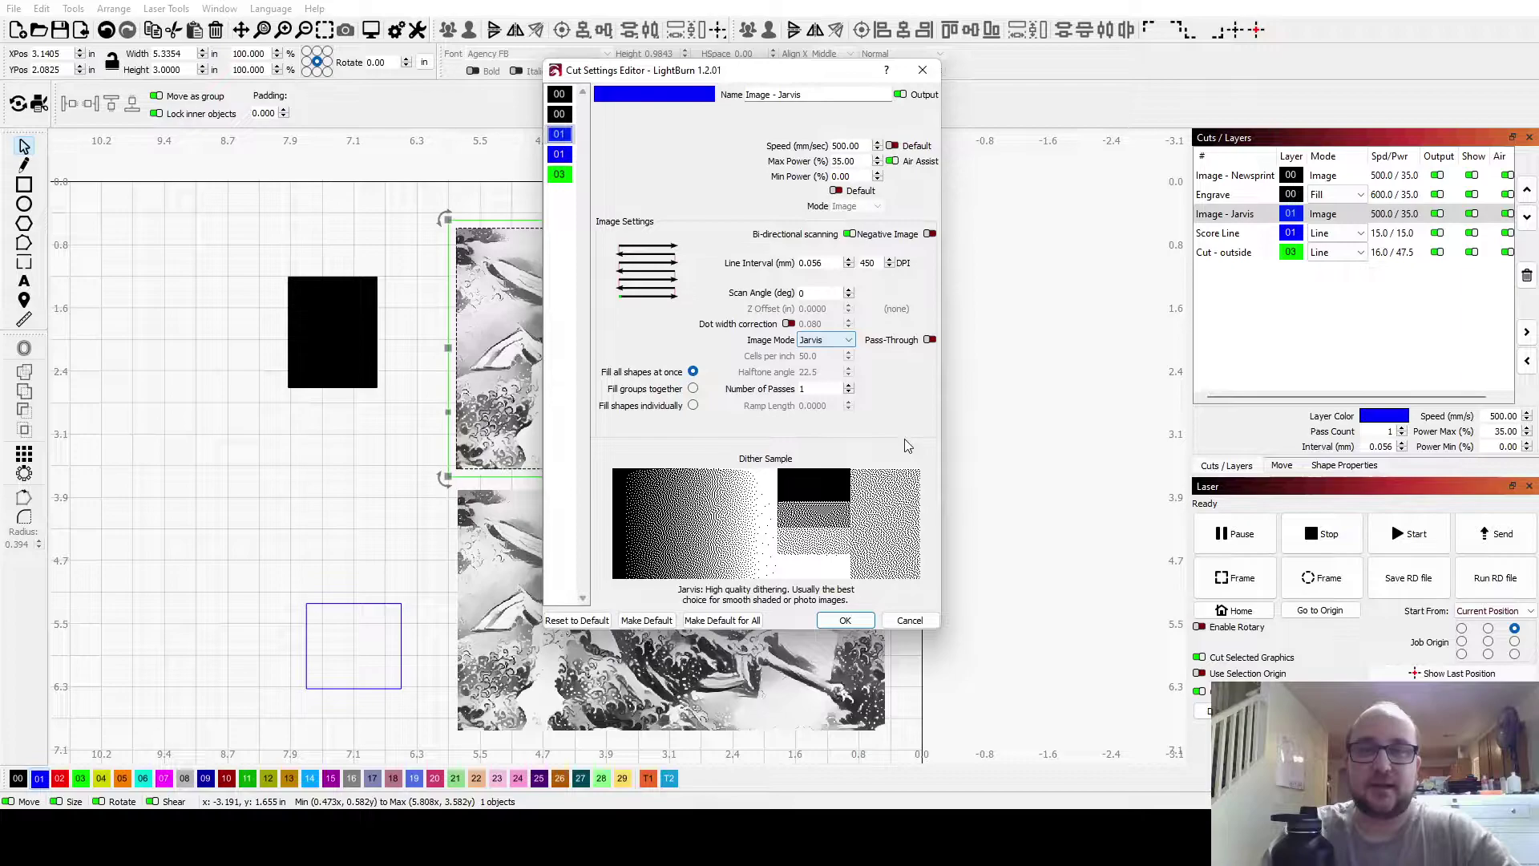
{"action": "left_click", "coordinate": [923, 71]}
{"action": "mouse_move", "coordinate": [1006, 515]}
{"action": "left_mouse_down"}
{"action": "mouse_move", "coordinate": [1013, 430]}
{"action": "mouse_move", "coordinate": [1007, 486]}
{"action": "left_mouse_up"}
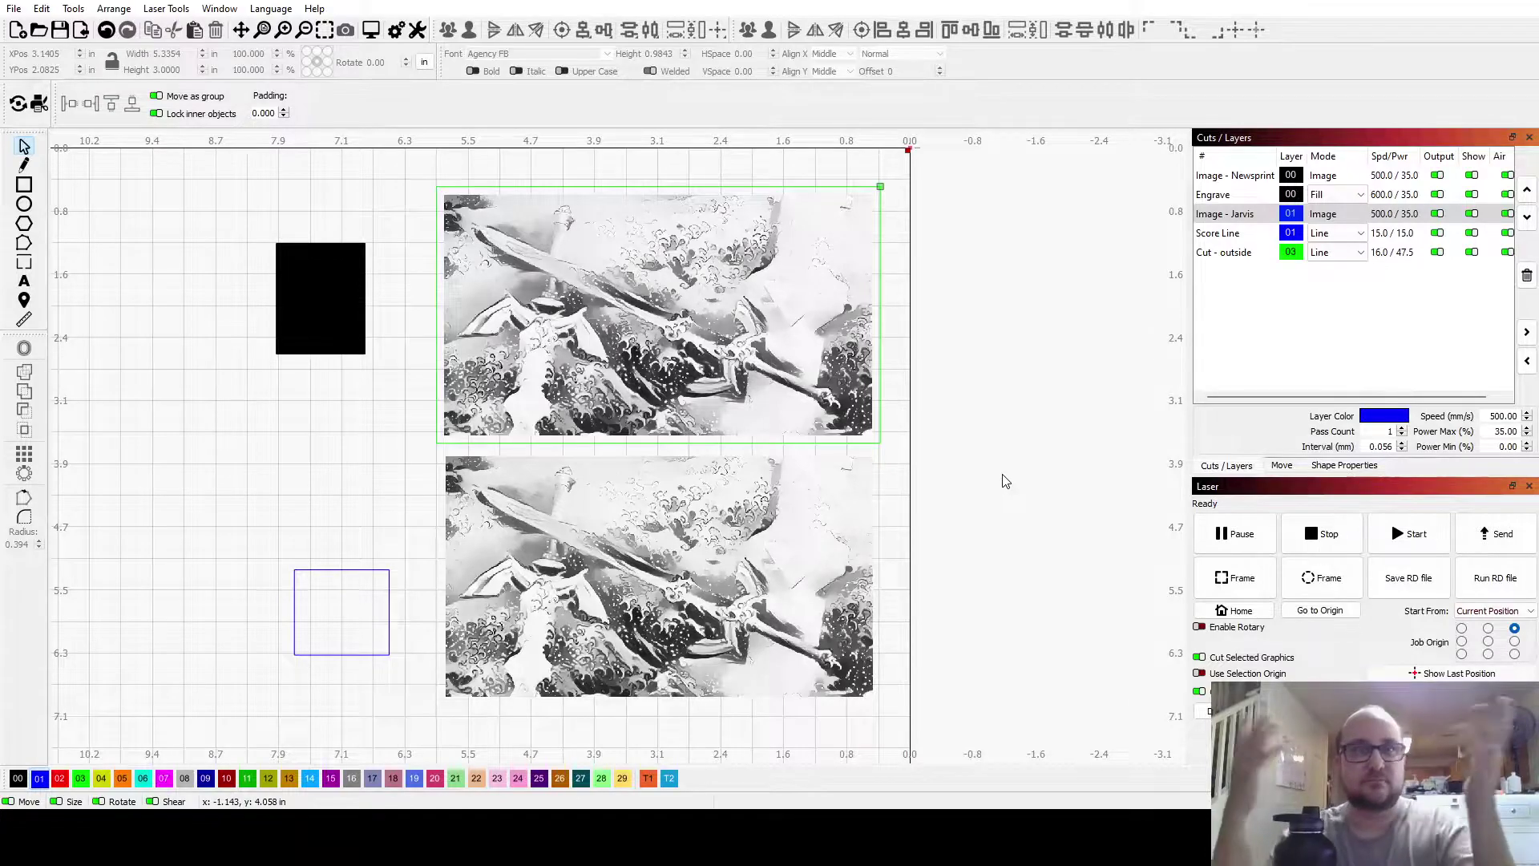